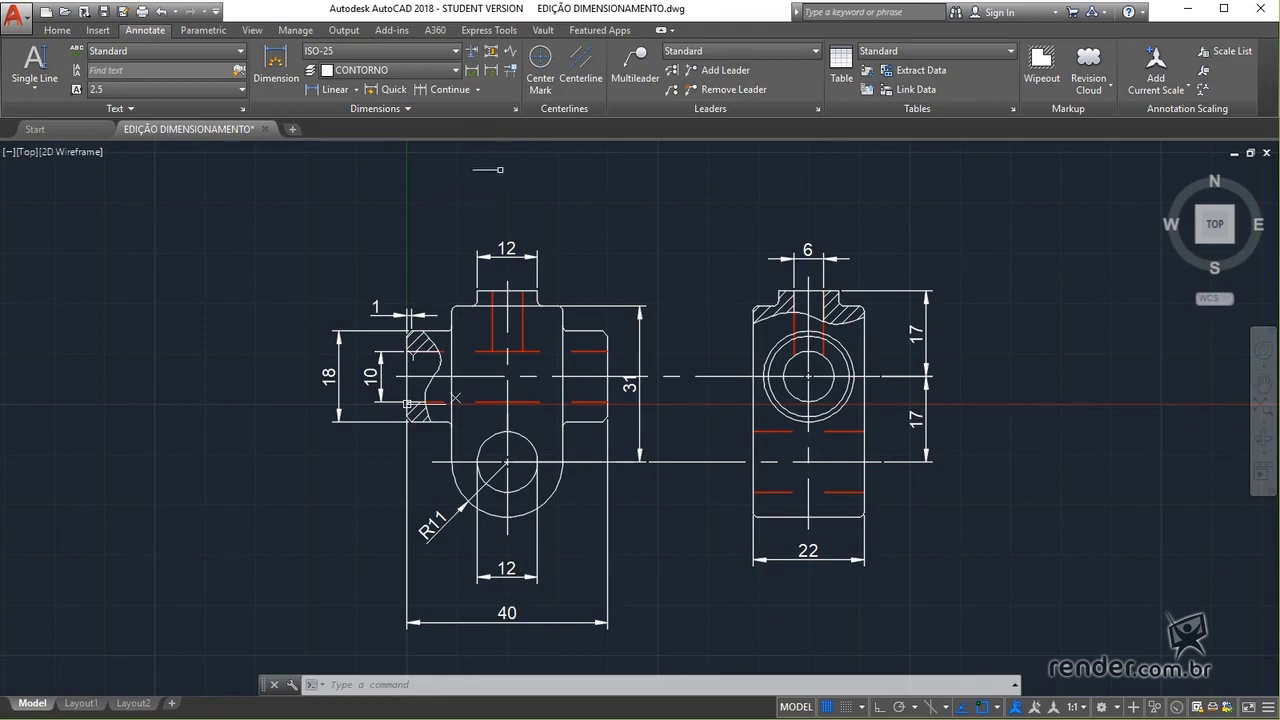
Step: Create a new dimension style named dimensional based on ISO-25, applied to all dimensions
click(517, 110)
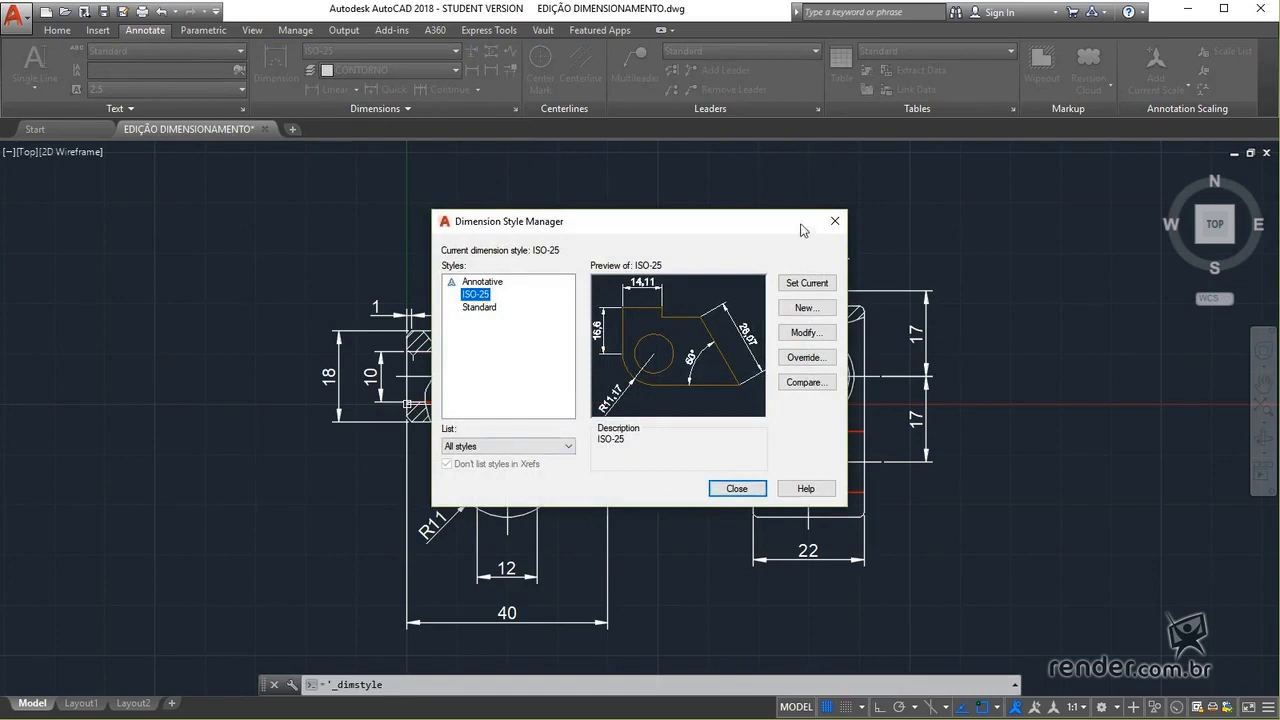
click(818, 310)
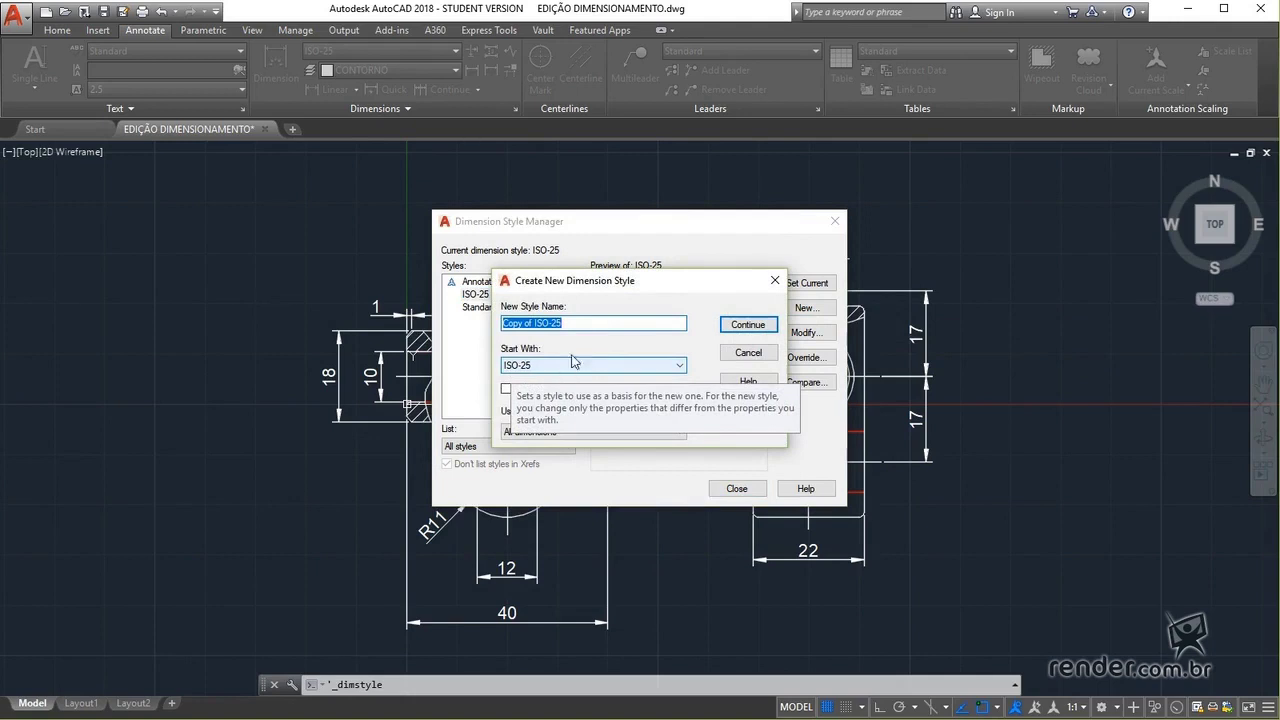
text(dimensional)
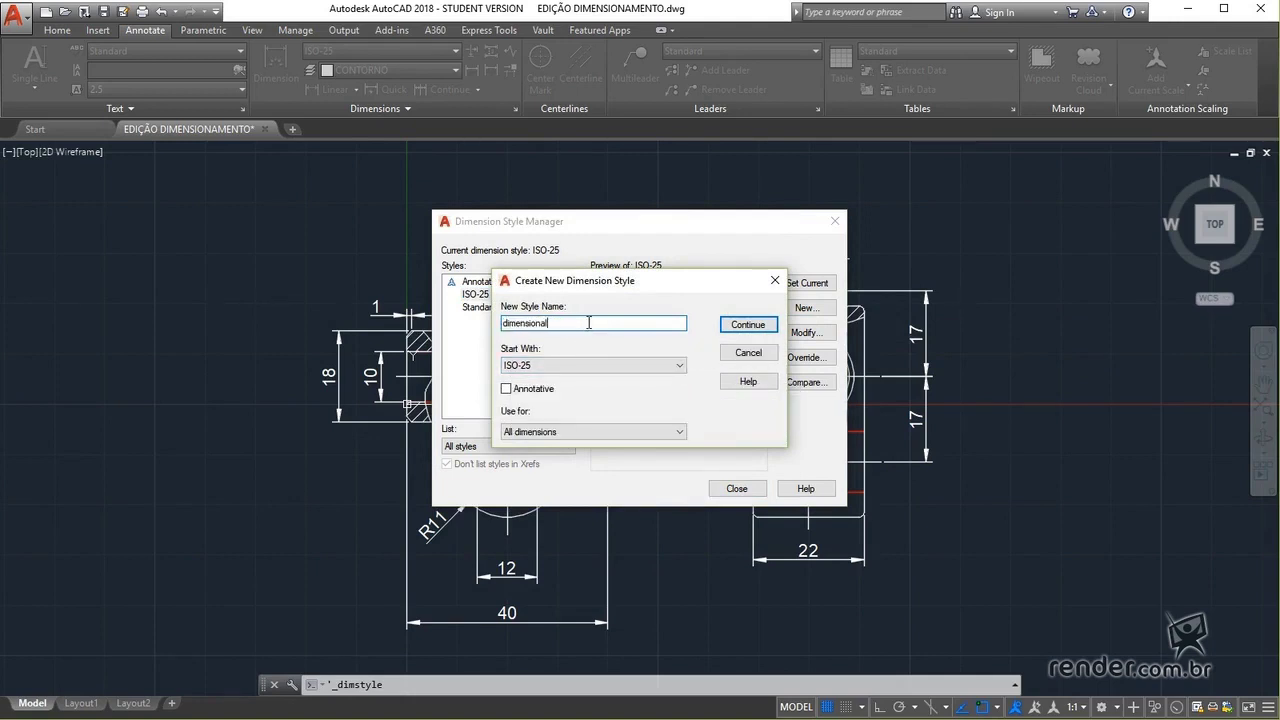
click(746, 325)
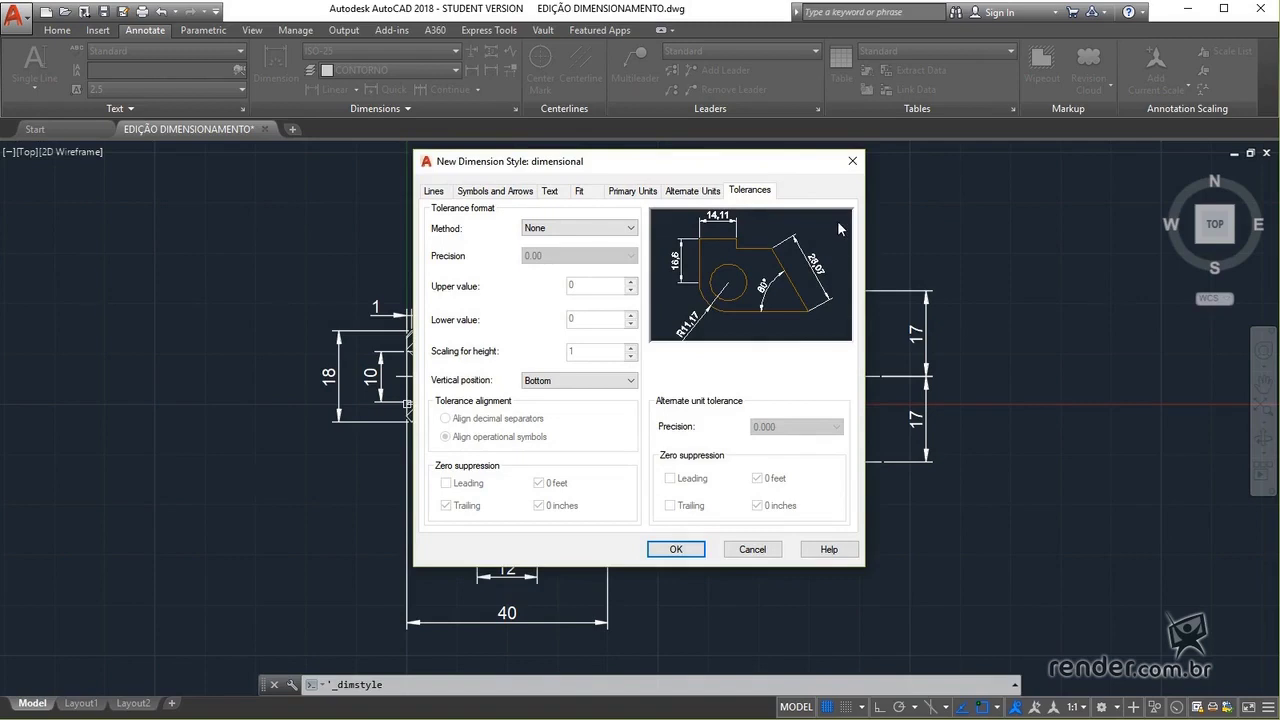
Step: Review the new style's line, symbol and arrow, text and fit settings
click(435, 191)
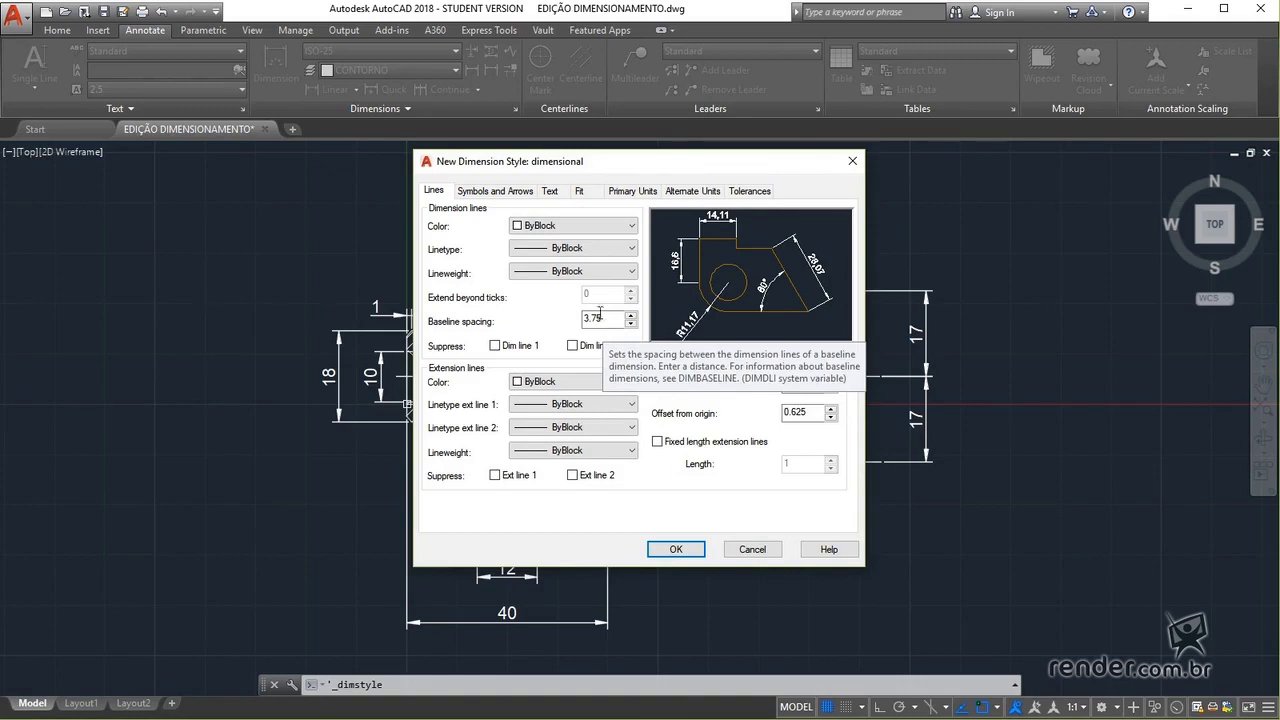
click(491, 191)
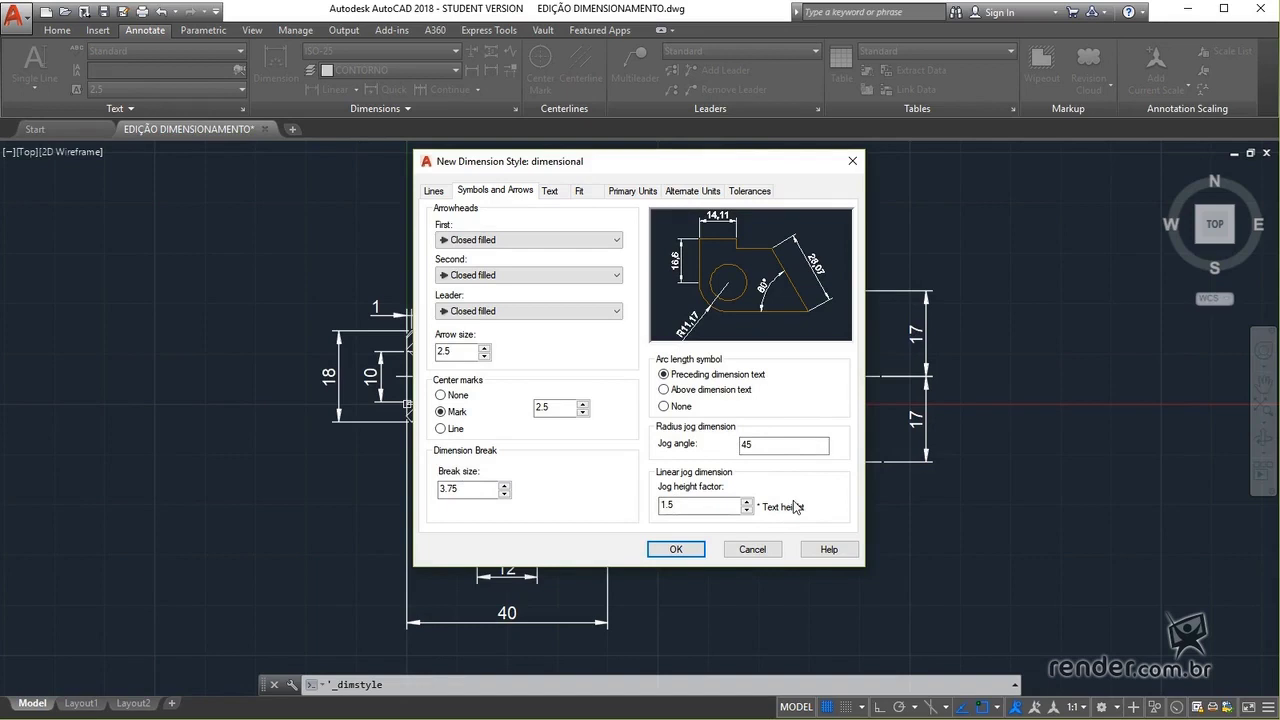
click(551, 192)
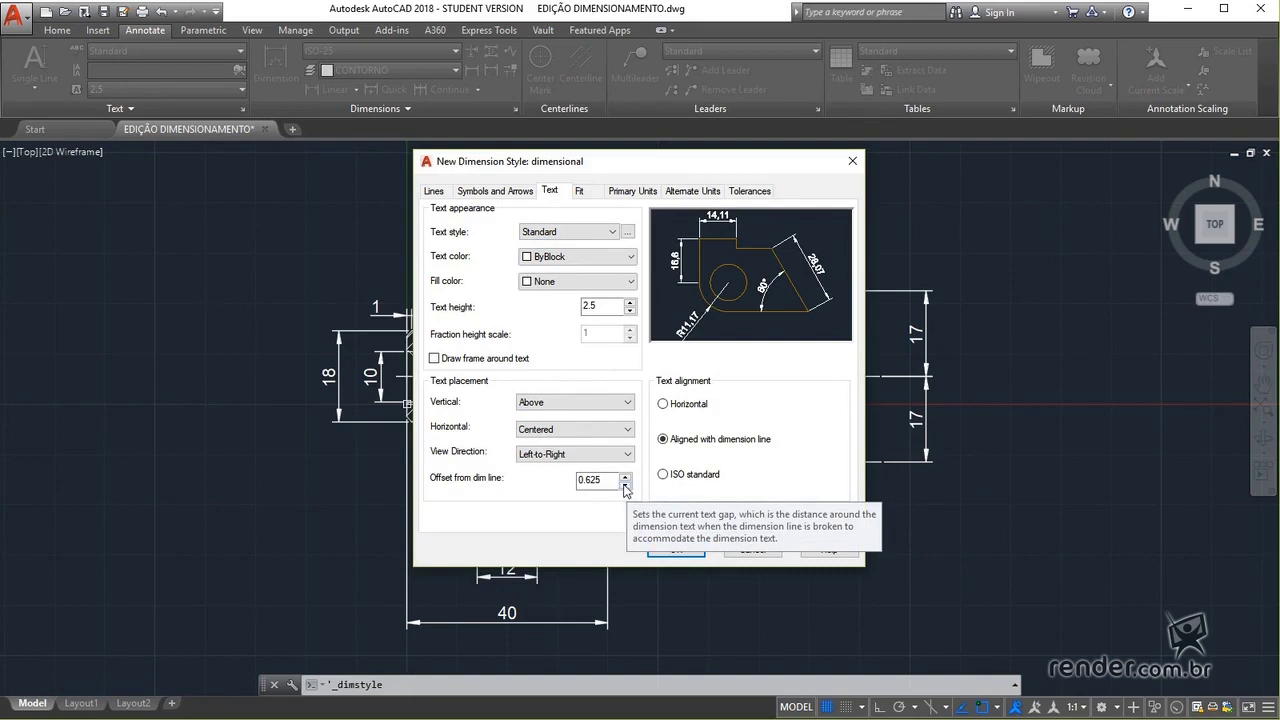
click(582, 192)
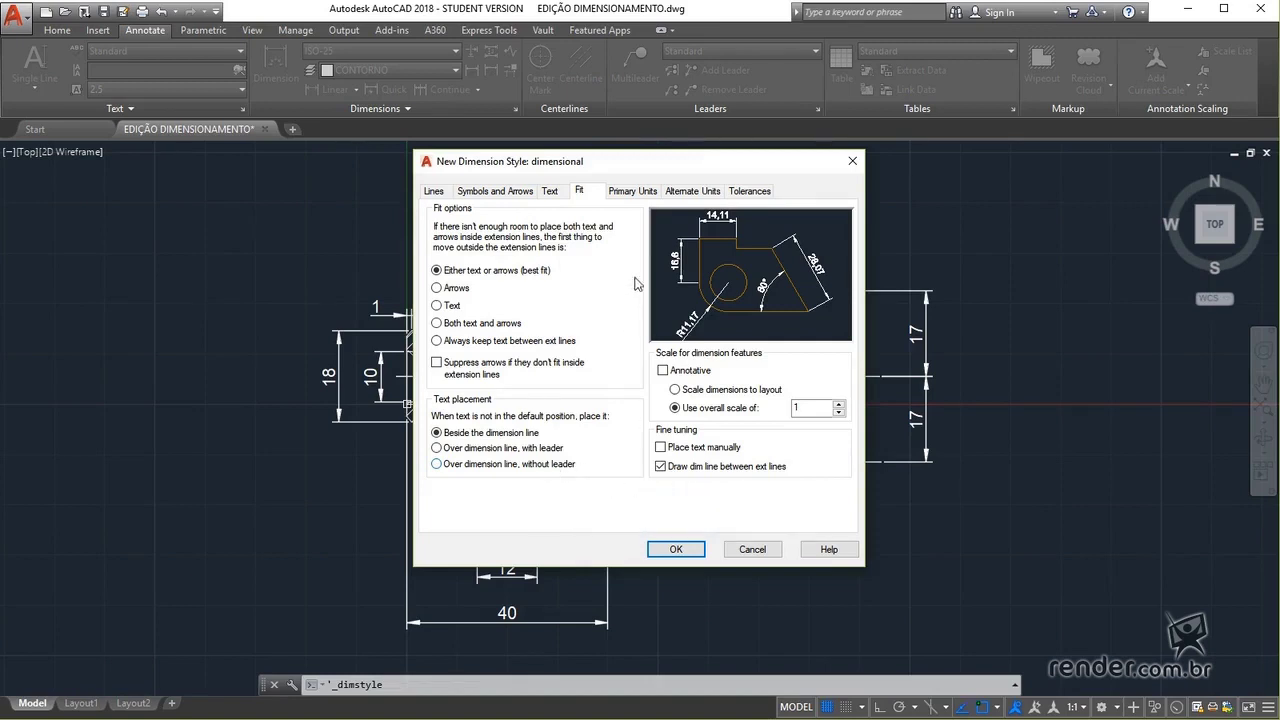
Step: Examine the new style's primary units, including the available linear unit formats, decimal separators and angular unit formats
click(635, 191)
click(681, 197)
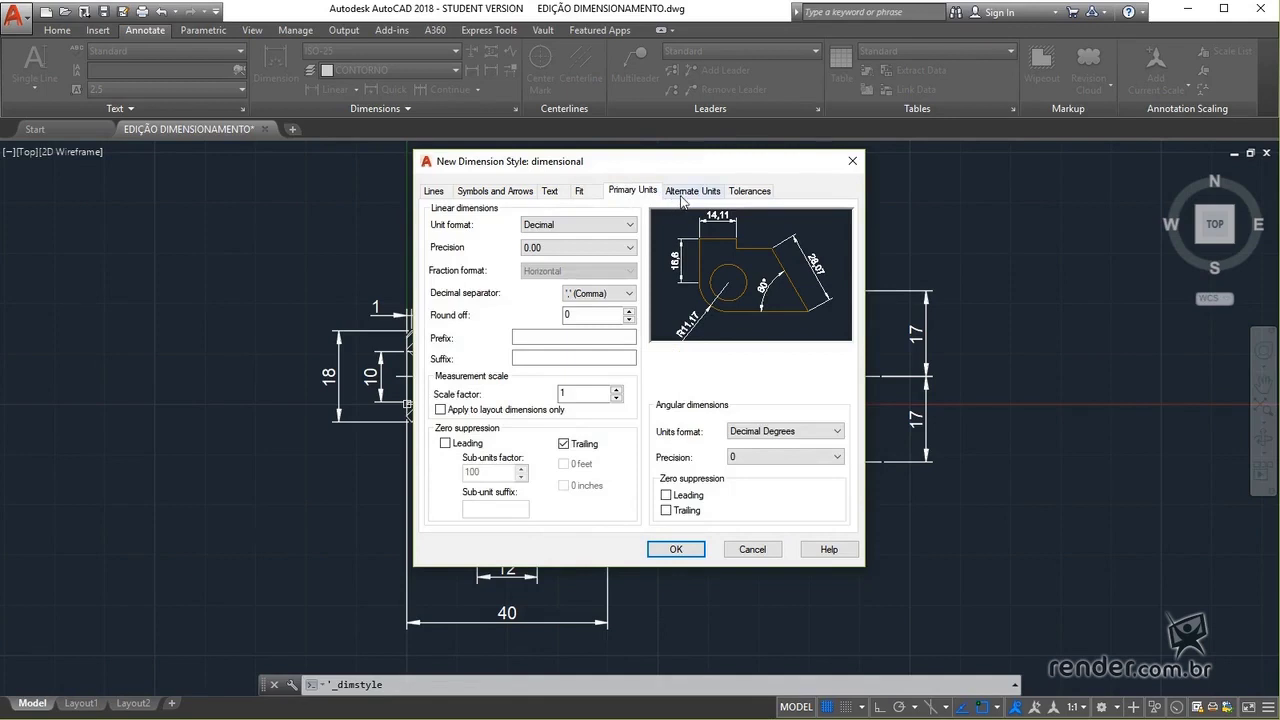
click(630, 193)
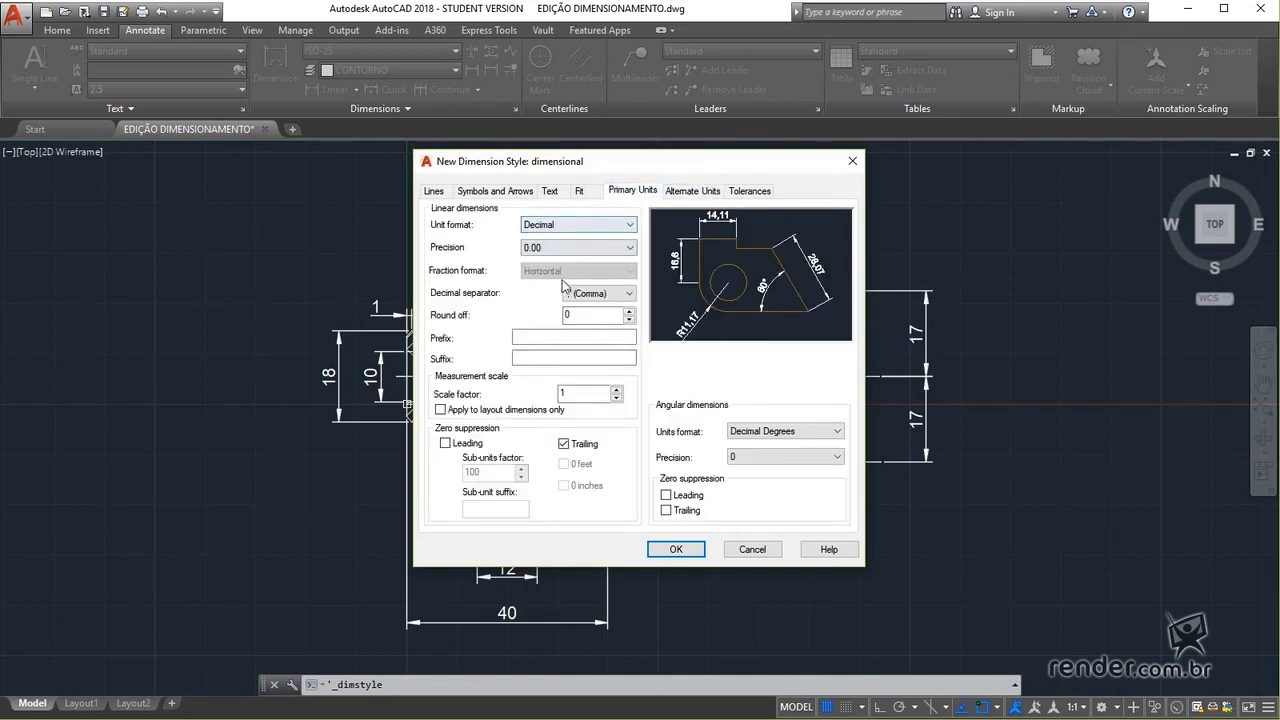
click(630, 226)
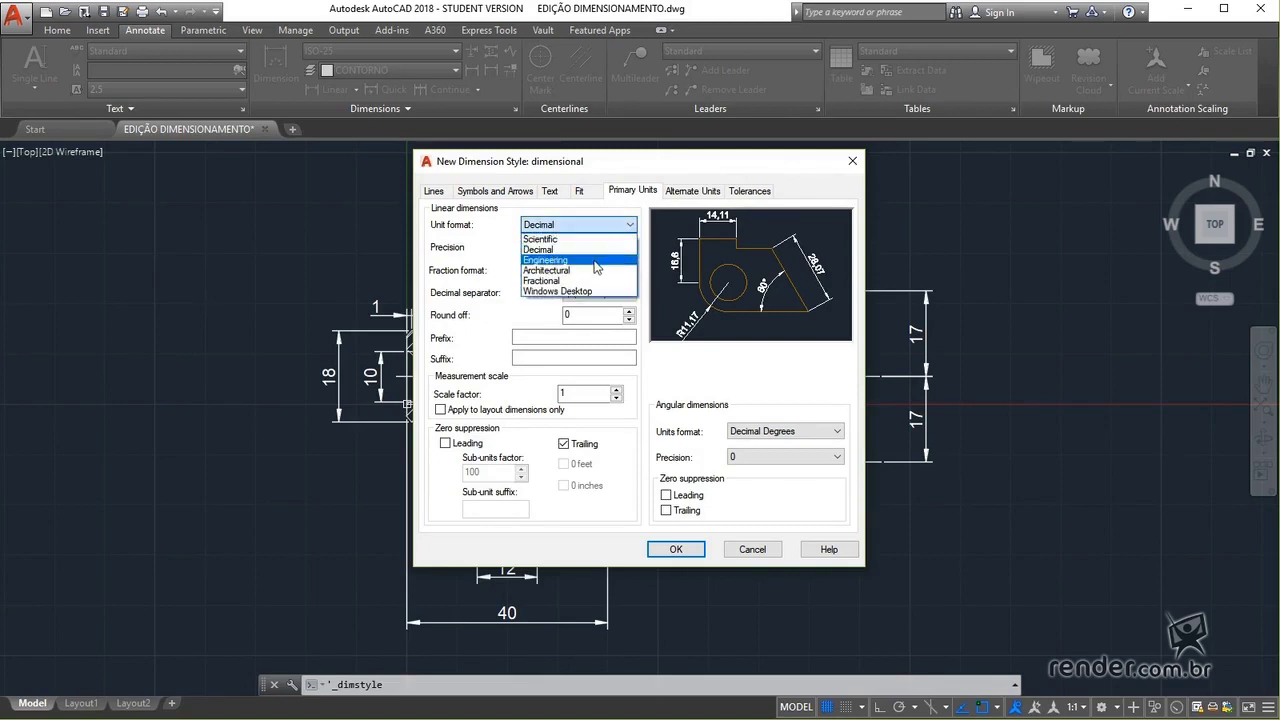
click(648, 240)
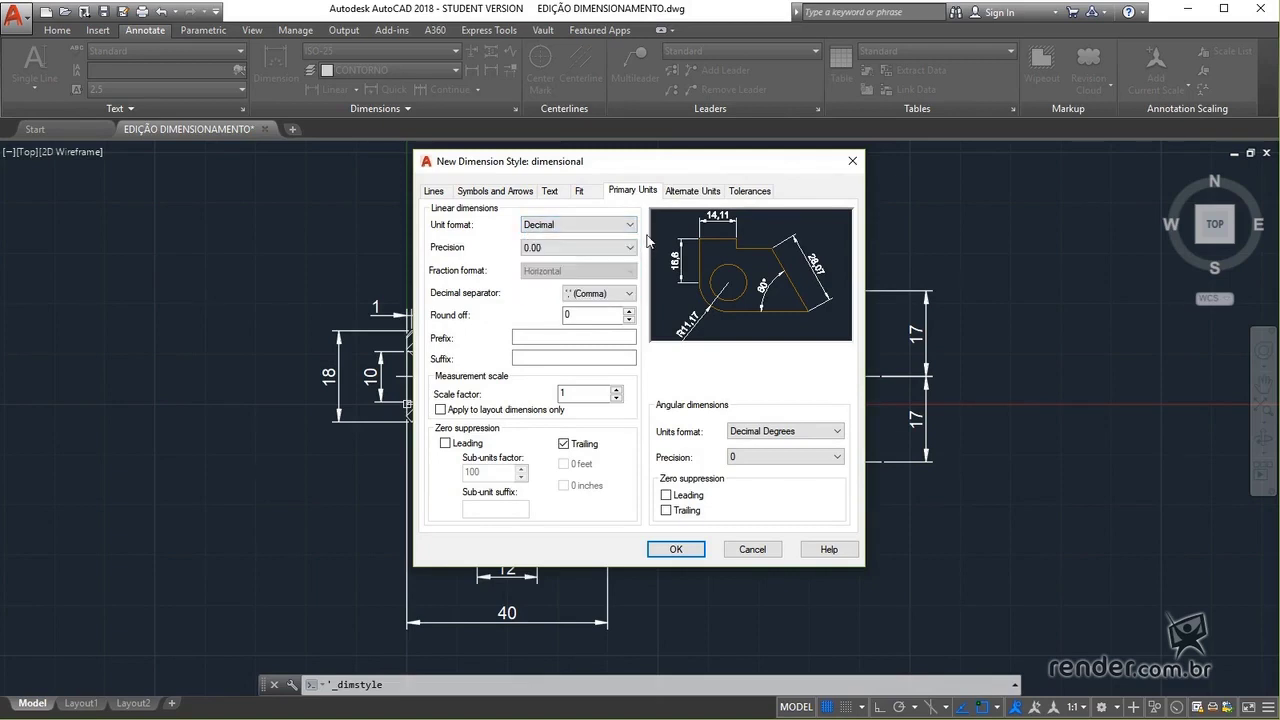
click(630, 294)
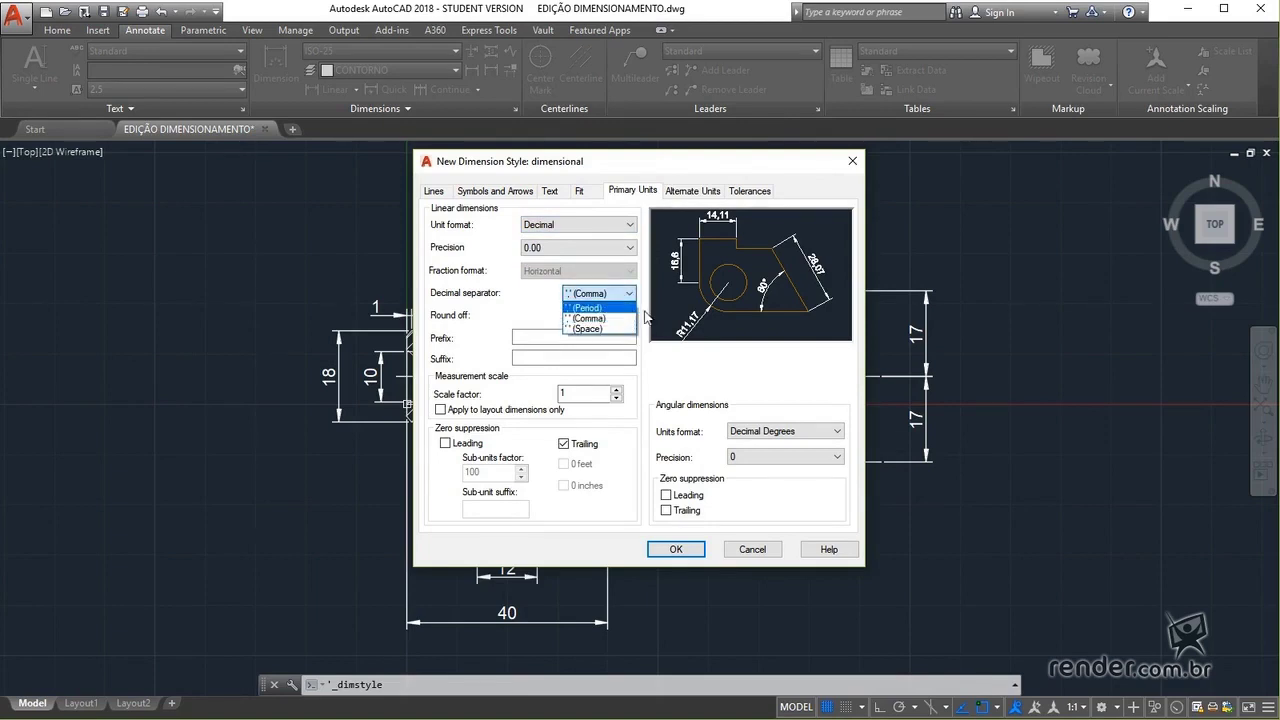
click(646, 316)
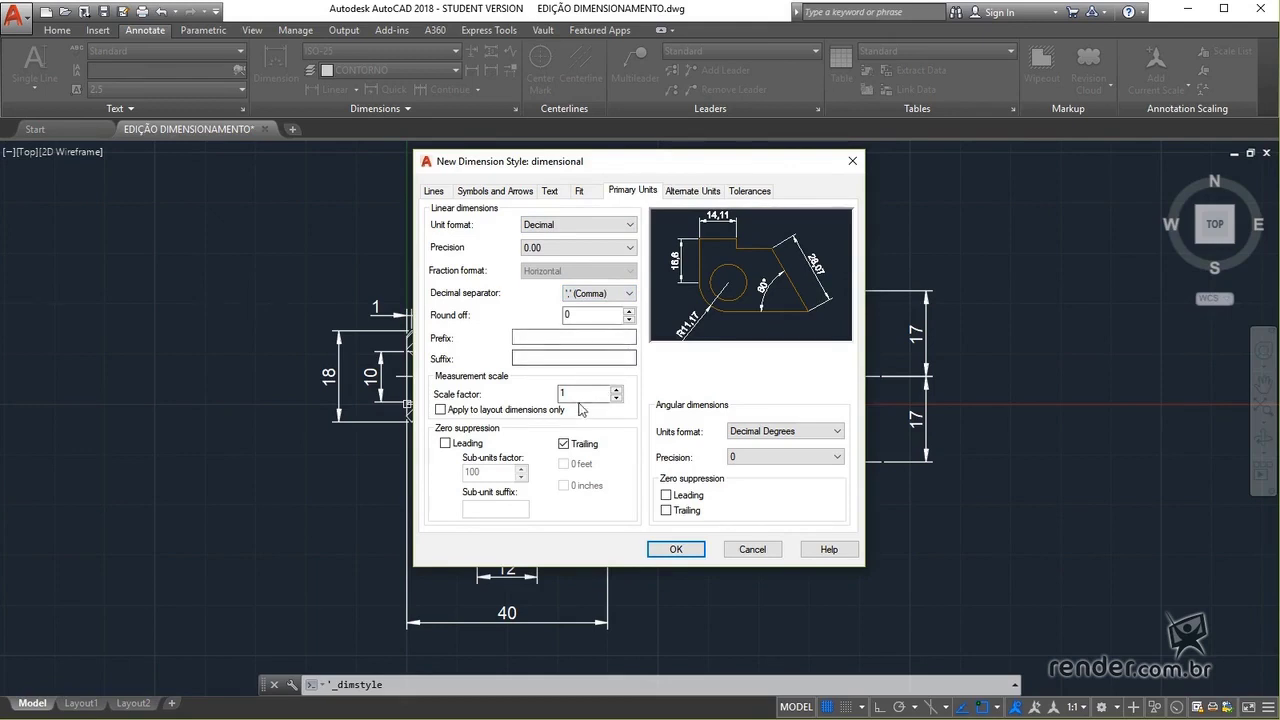
click(824, 432)
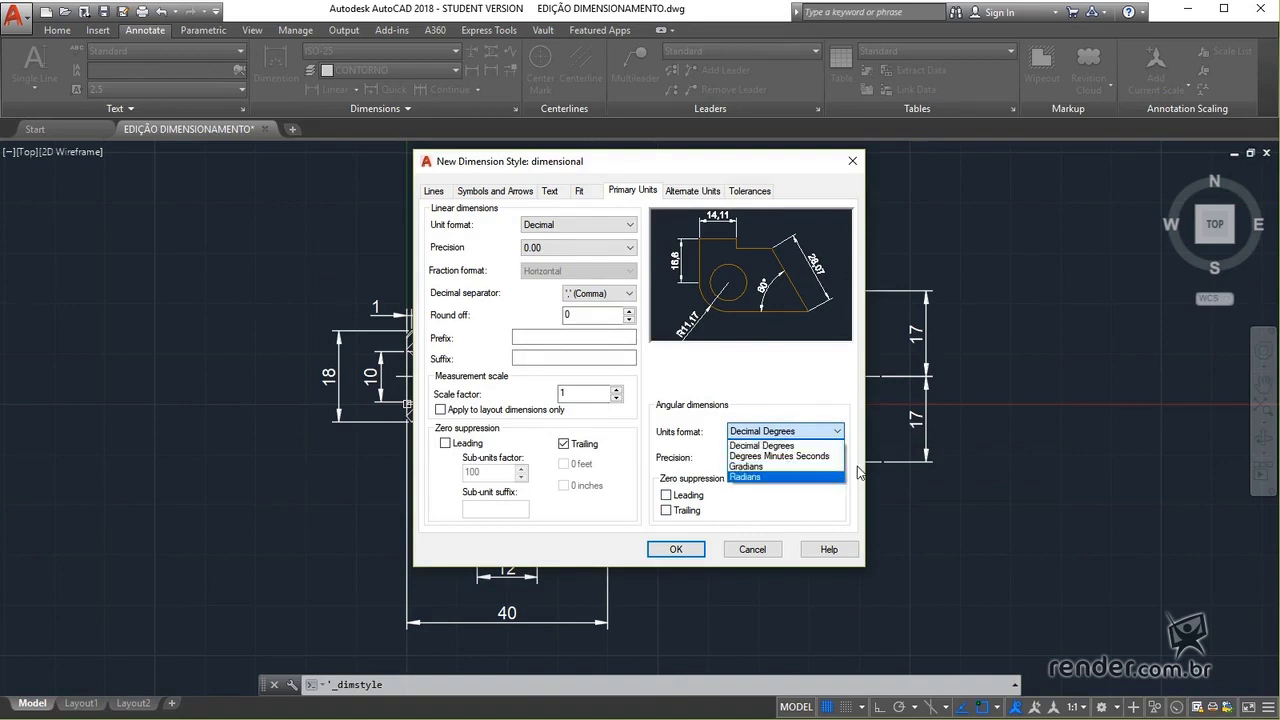
click(852, 468)
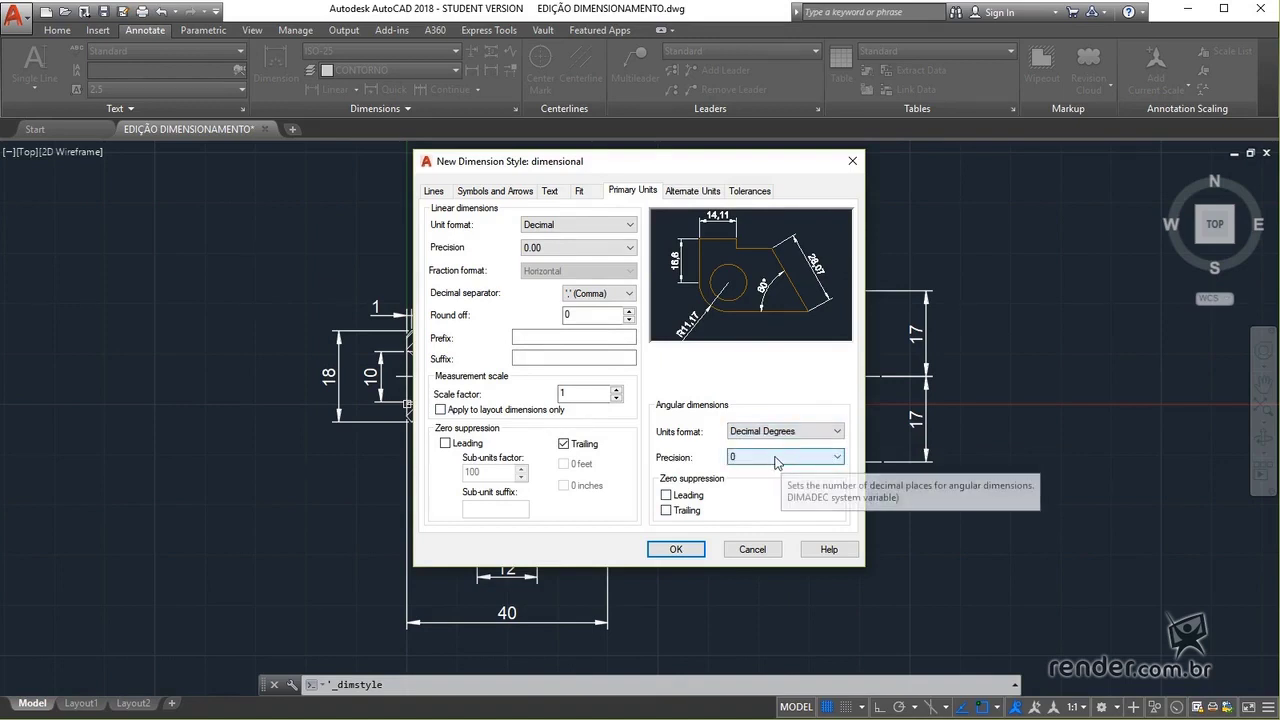
Step: Check the tolerance methods while keeping None, then save the dimensional style and close the Dimension Style Manager
click(746, 196)
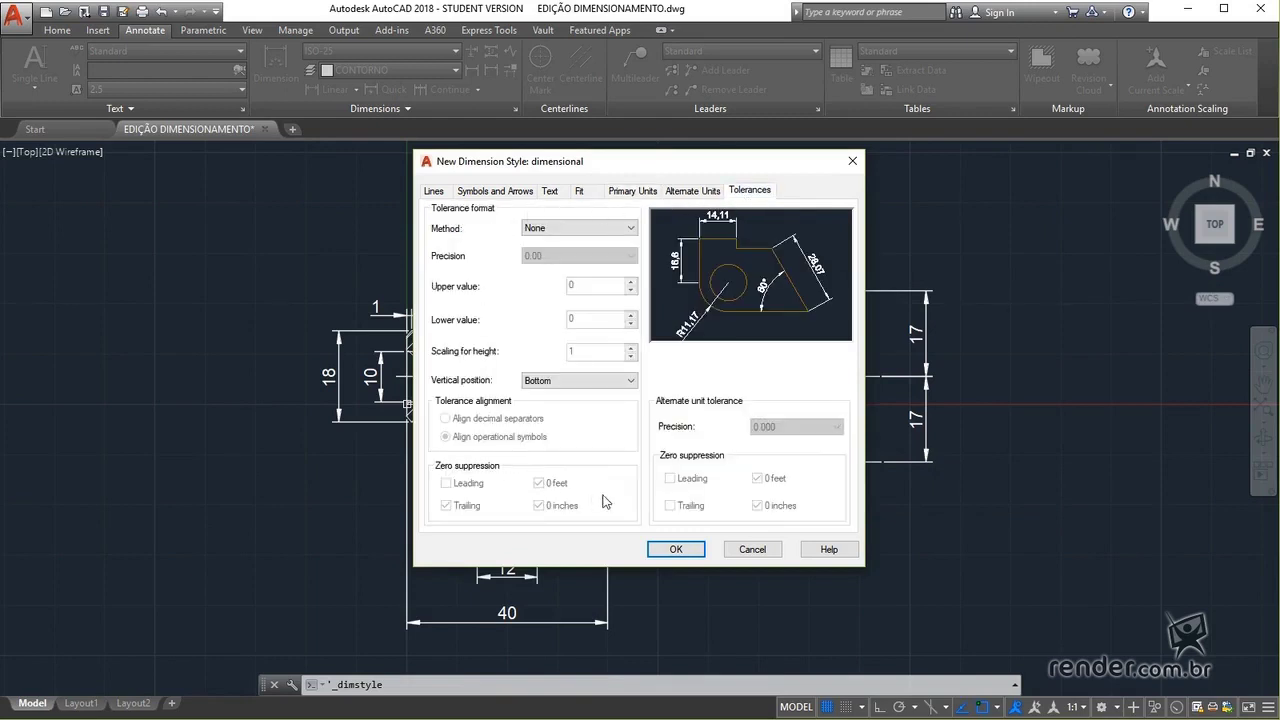
click(631, 230)
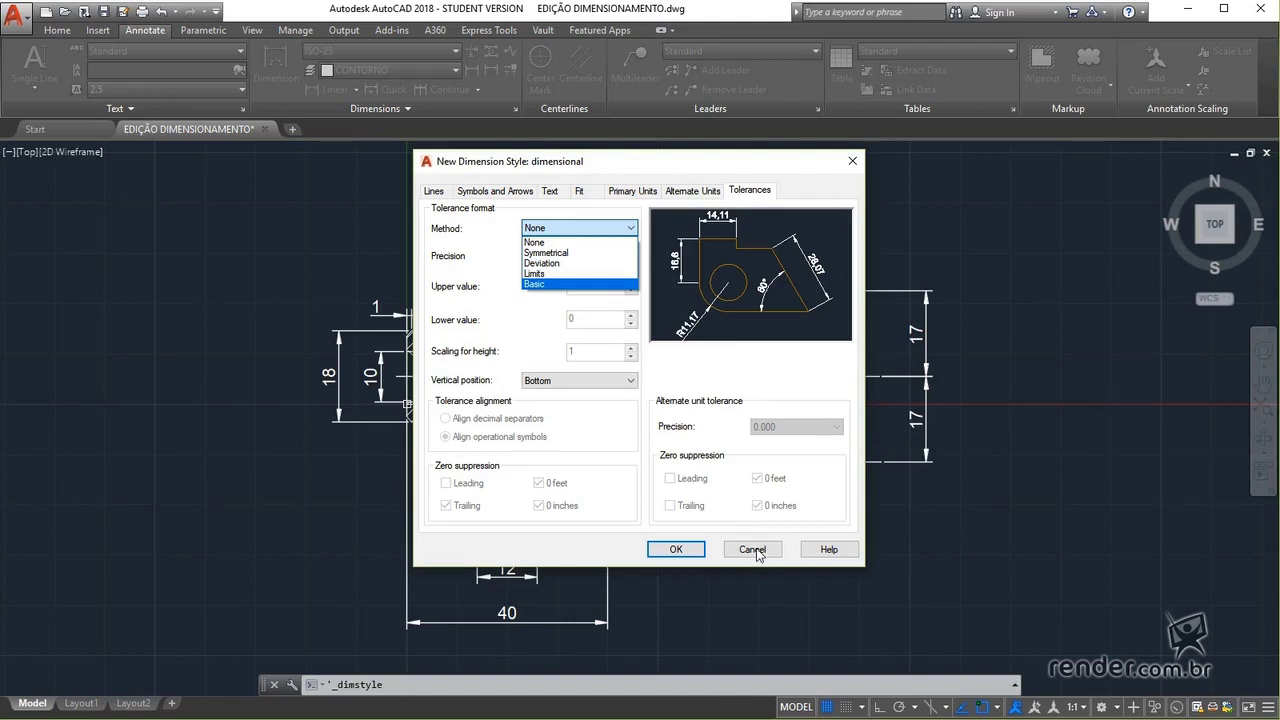
click(686, 371)
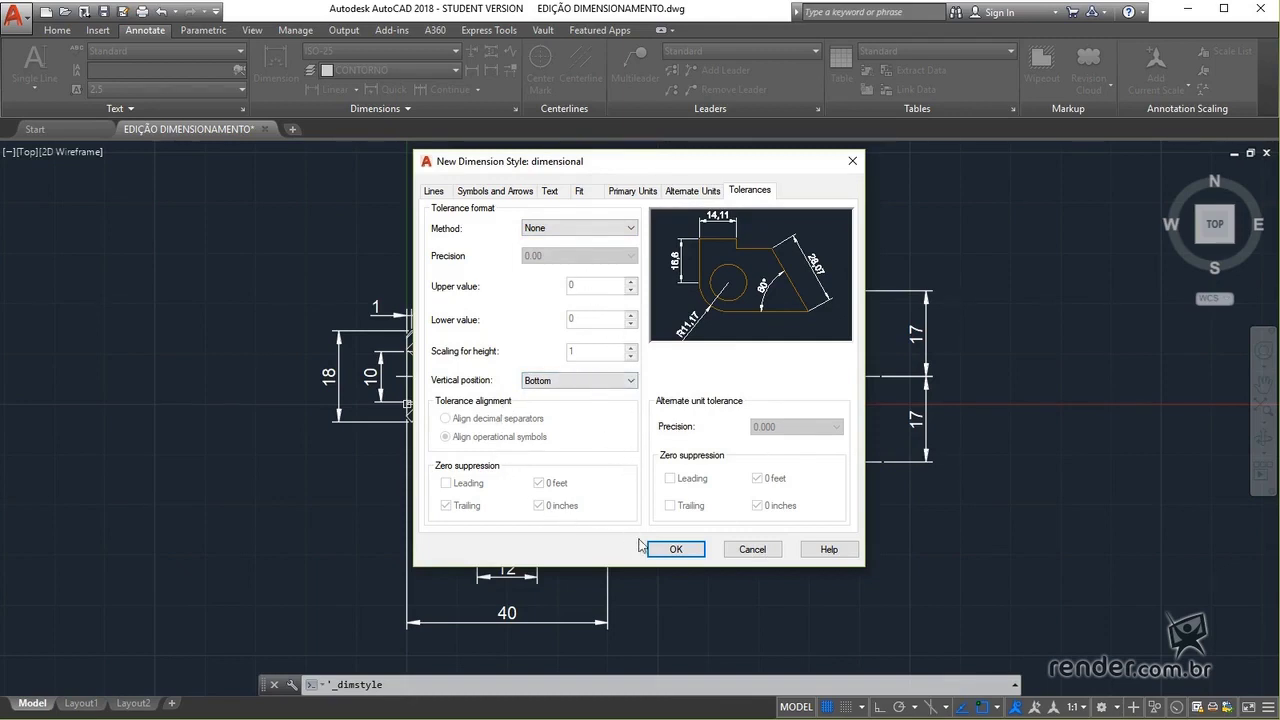
click(674, 549)
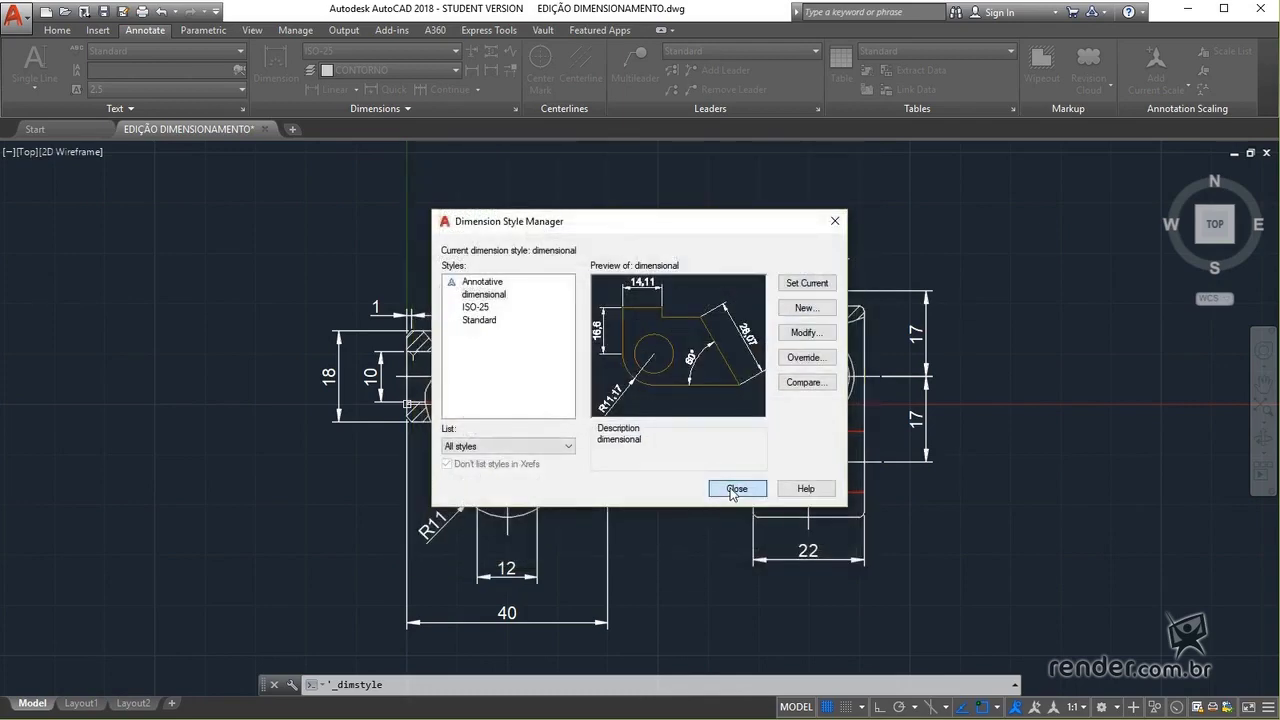
click(734, 490)
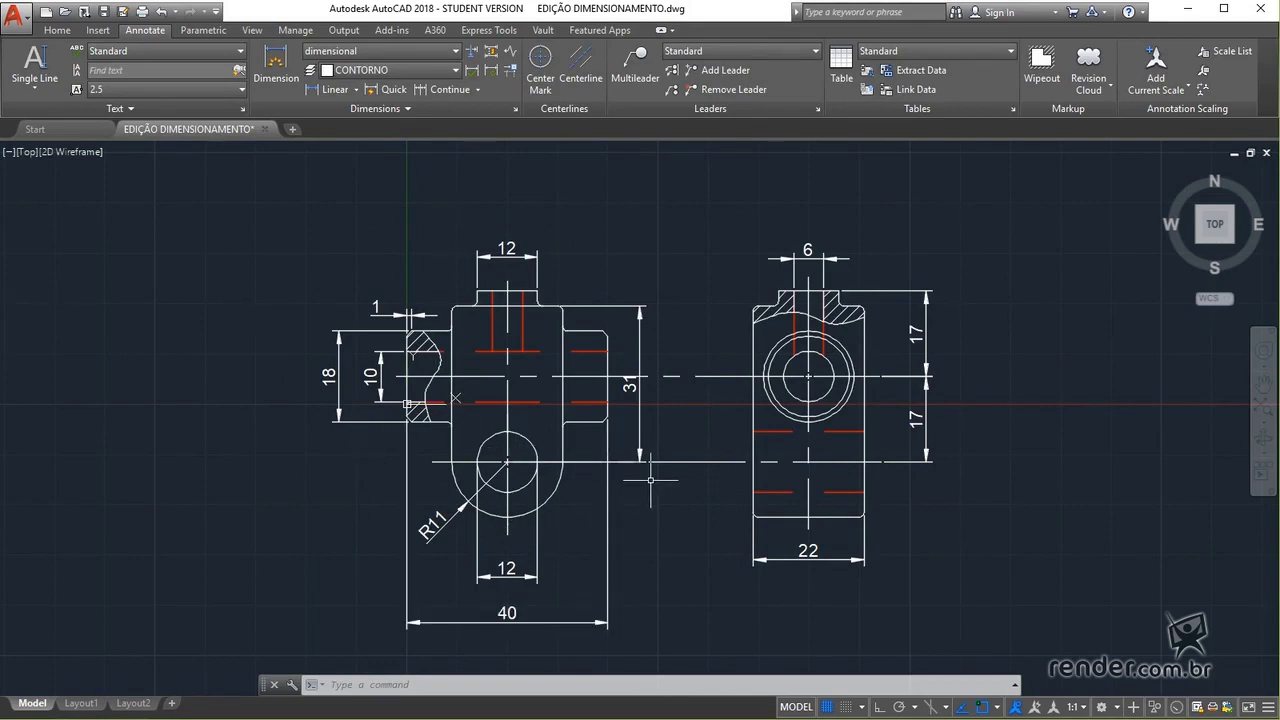
Step: Add an automatic dimension break to the overall 40 dimension below the front view
click(474, 51)
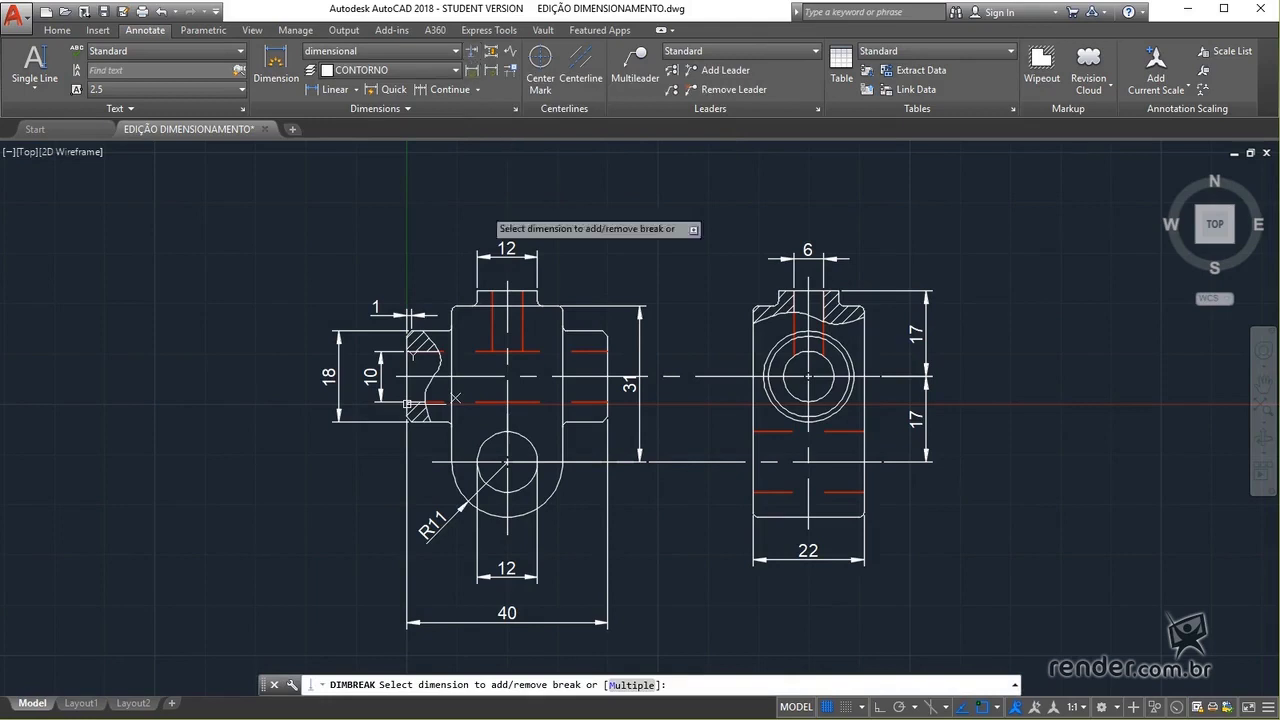
click(605, 516)
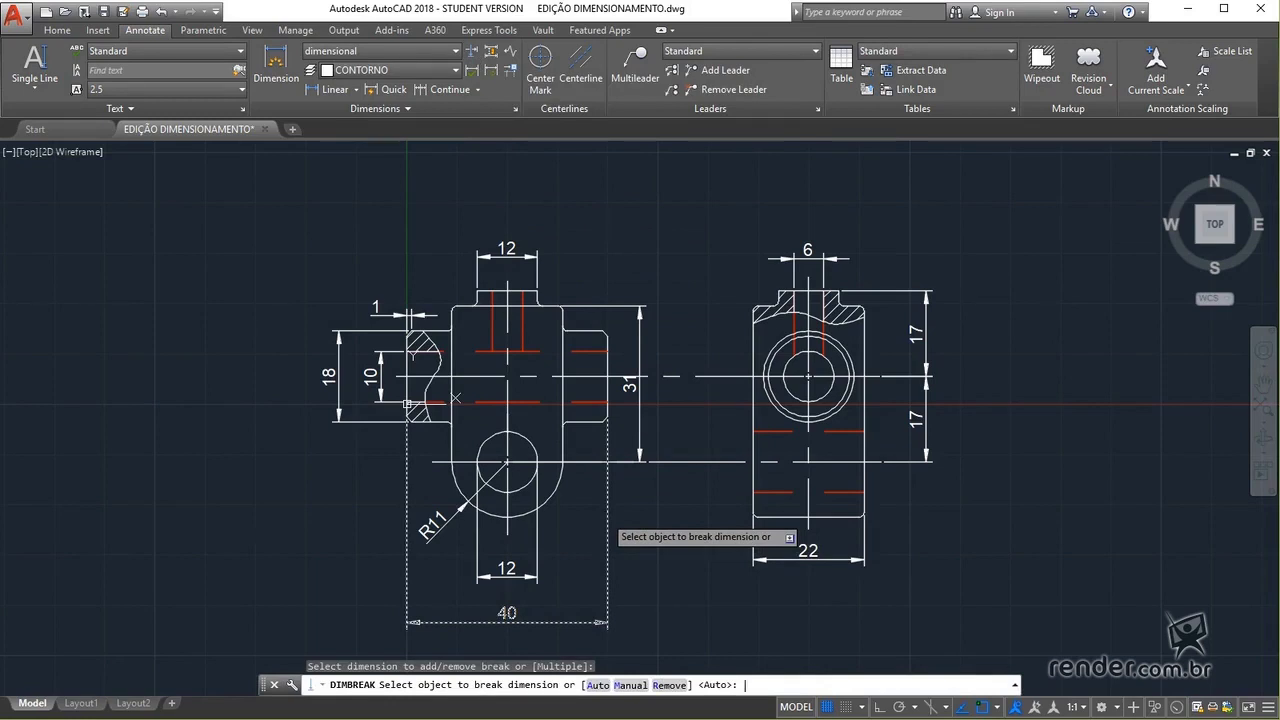
key(Return)
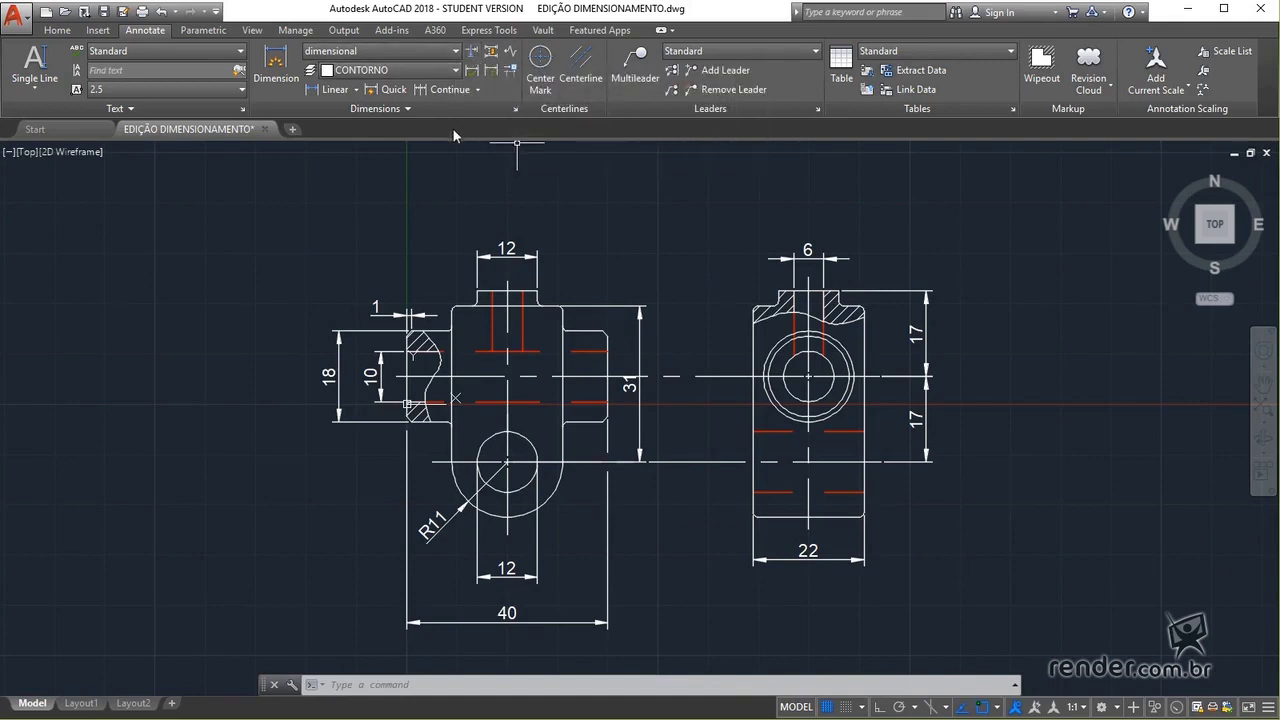
Step: Center-justify the text of the vertical 31 dimension beside the front view
click(398, 110)
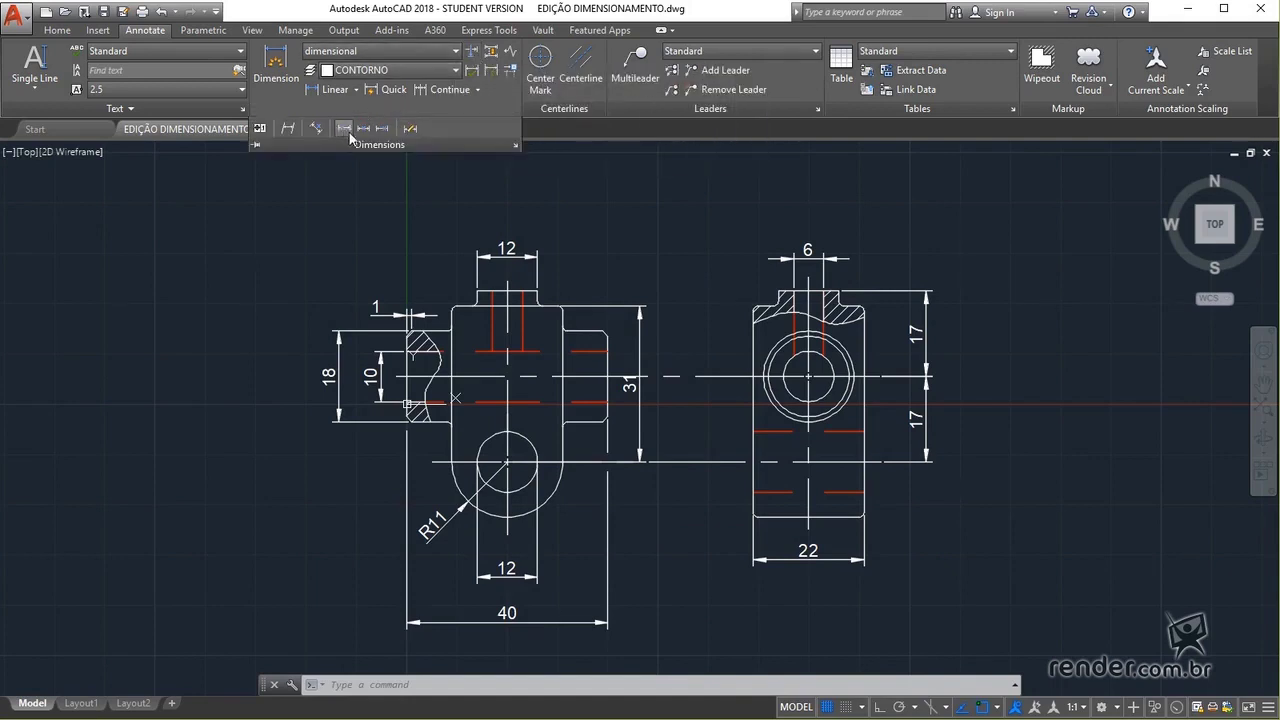
click(362, 135)
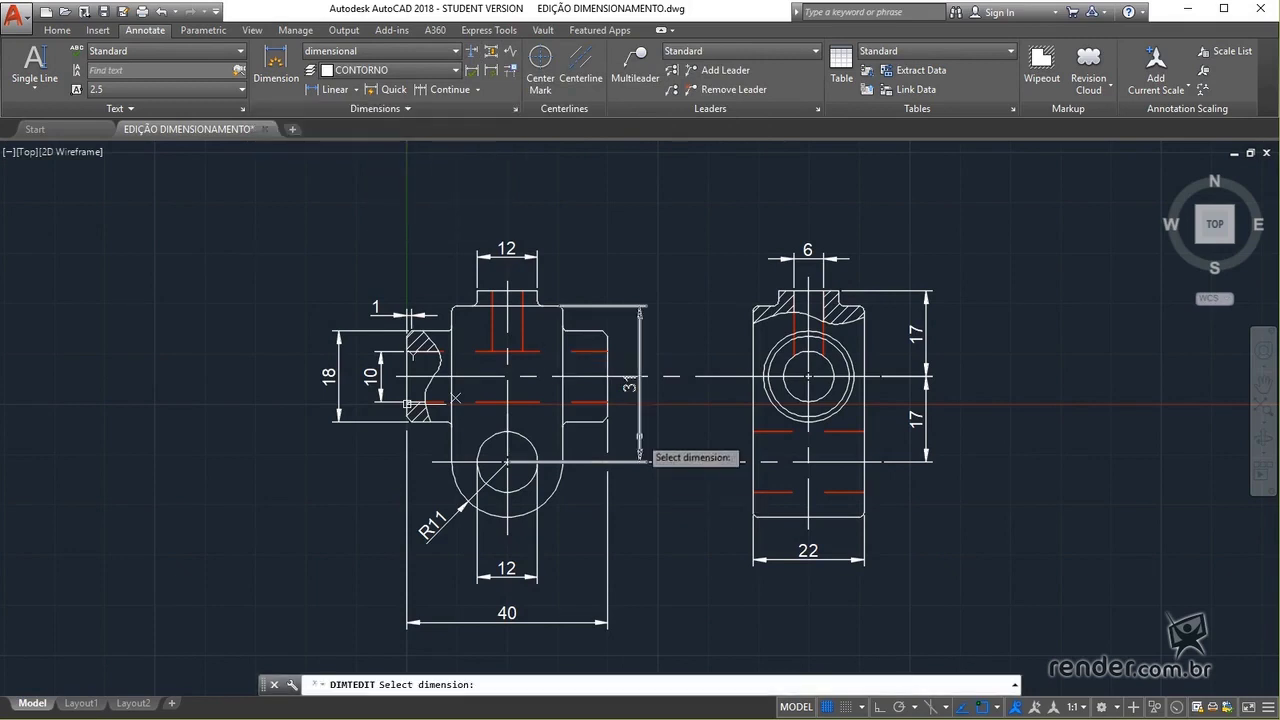
click(640, 440)
Step: Left-justify the text of the vertical 31 dimension along its dimension line
click(360, 108)
click(346, 130)
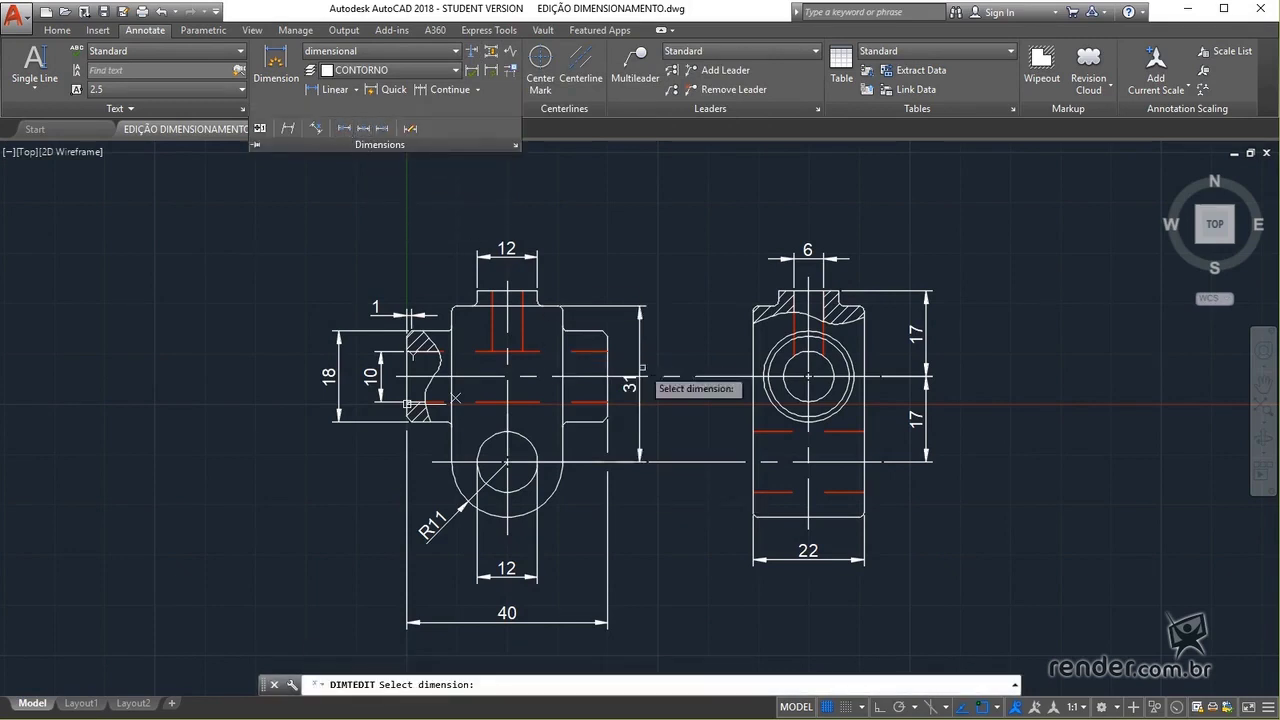
click(641, 387)
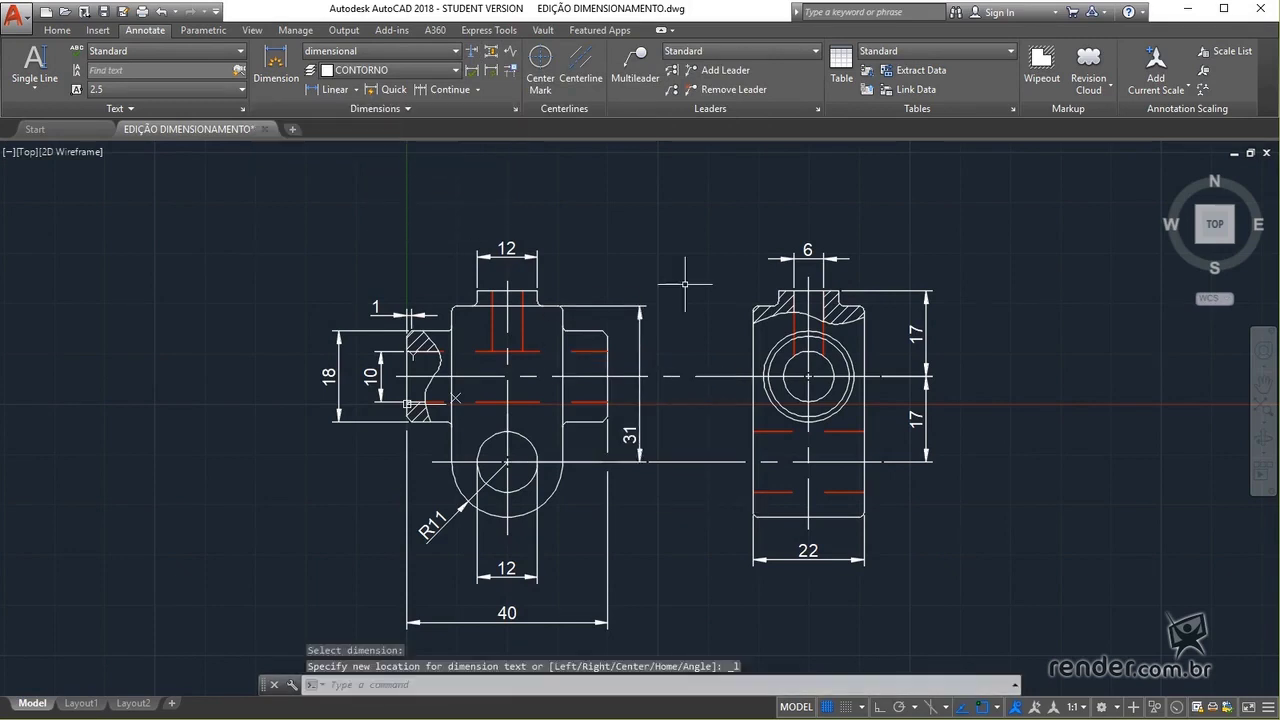
Step: Rotate the text of the 12 dimension above the front view to a steep angle defined by two picked points
click(403, 110)
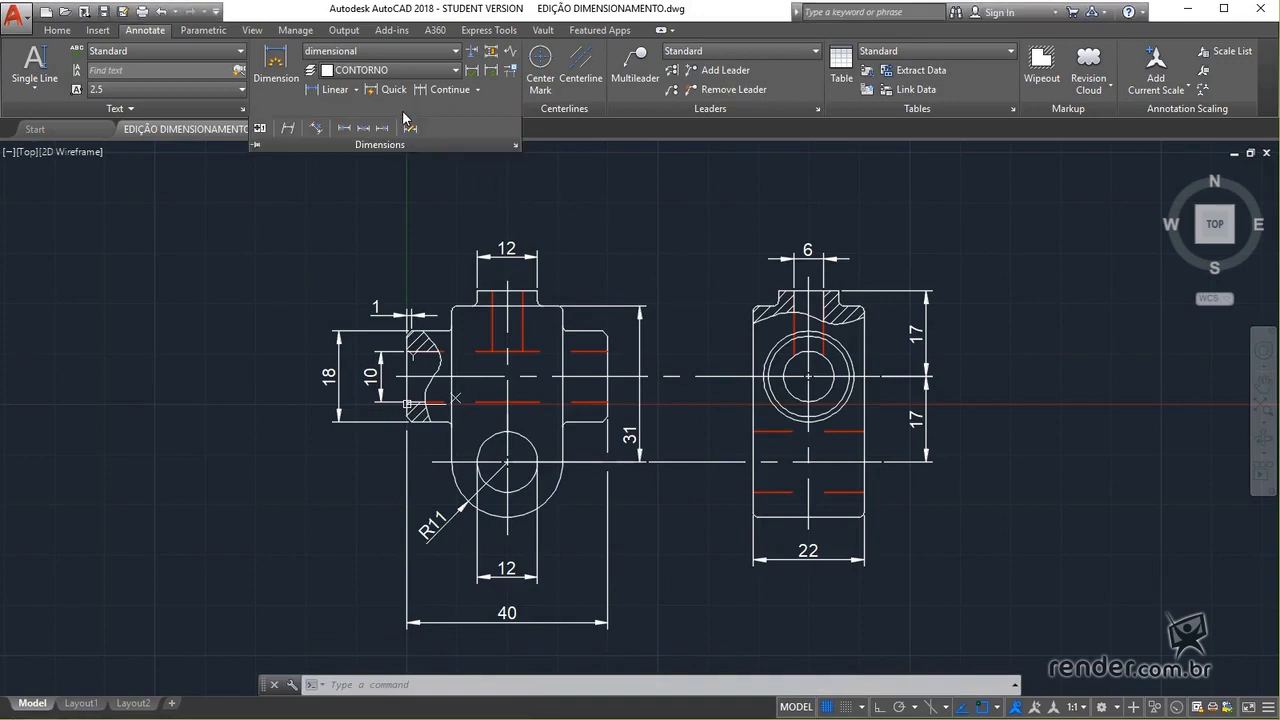
click(316, 136)
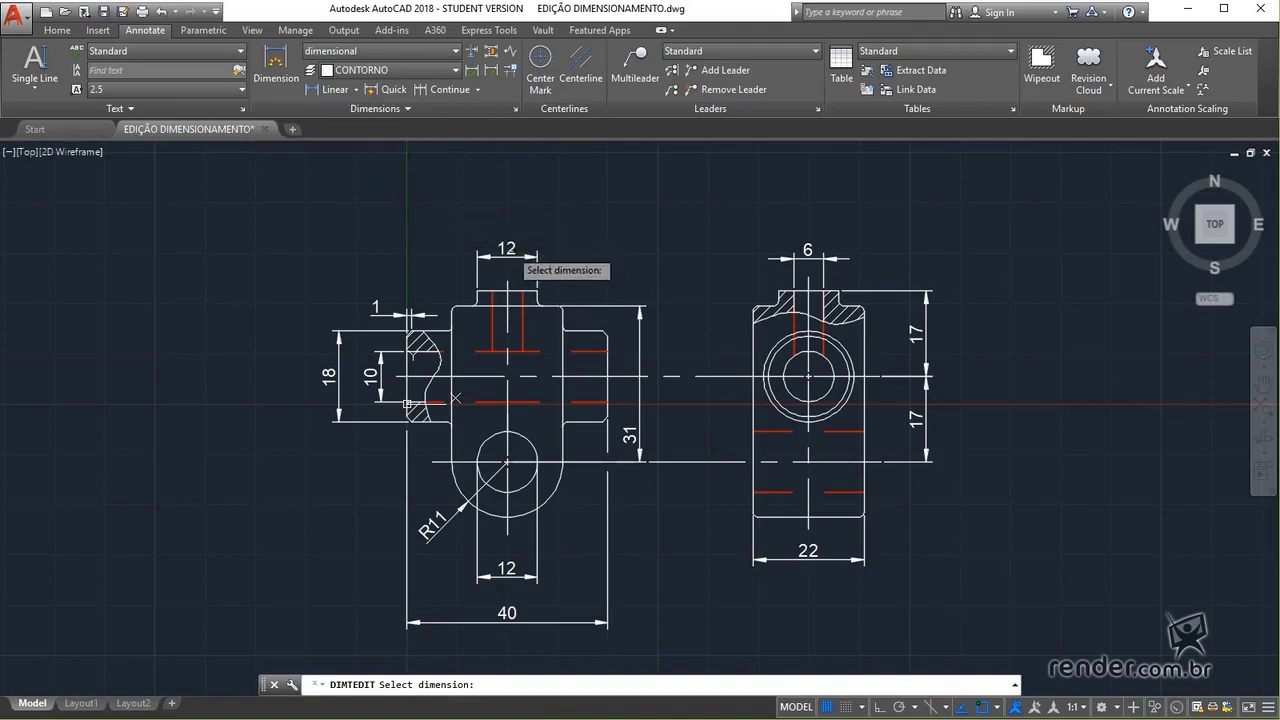
click(510, 255)
click(528, 219)
click(537, 194)
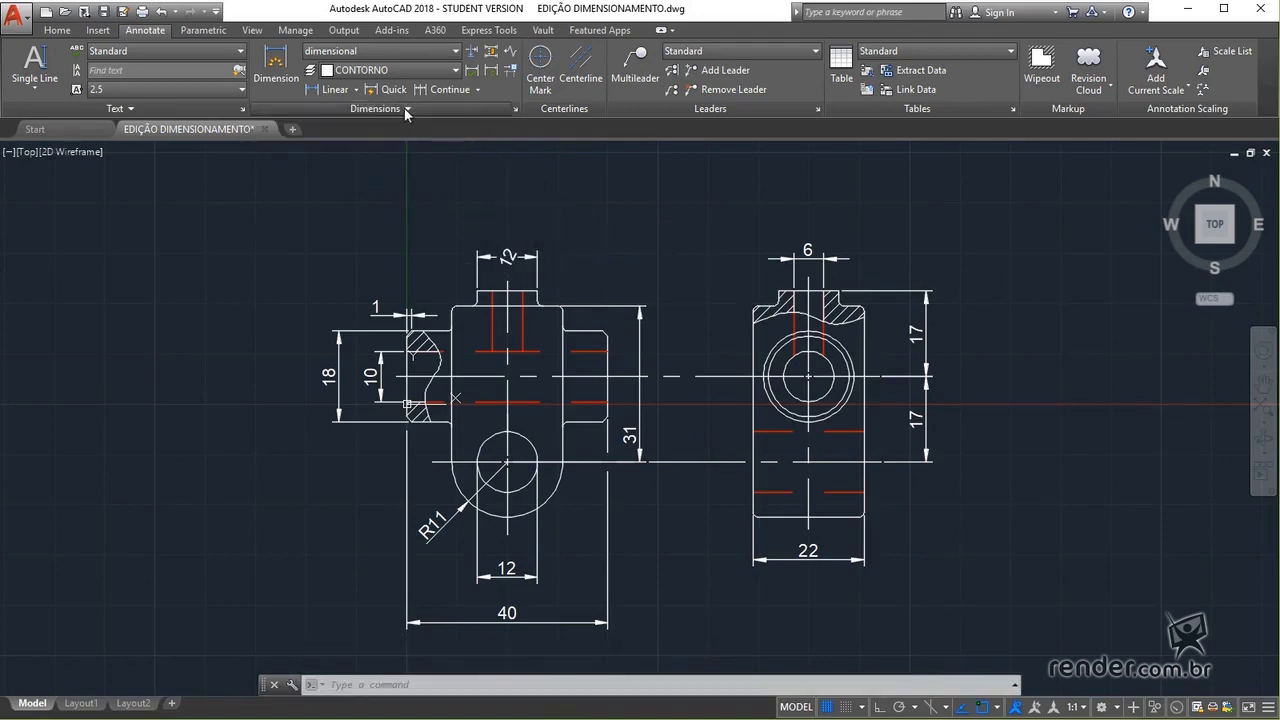
Step: Oblique the extension lines of the 6 dimension above the side view, setting the angle with two picked points
click(358, 110)
click(289, 129)
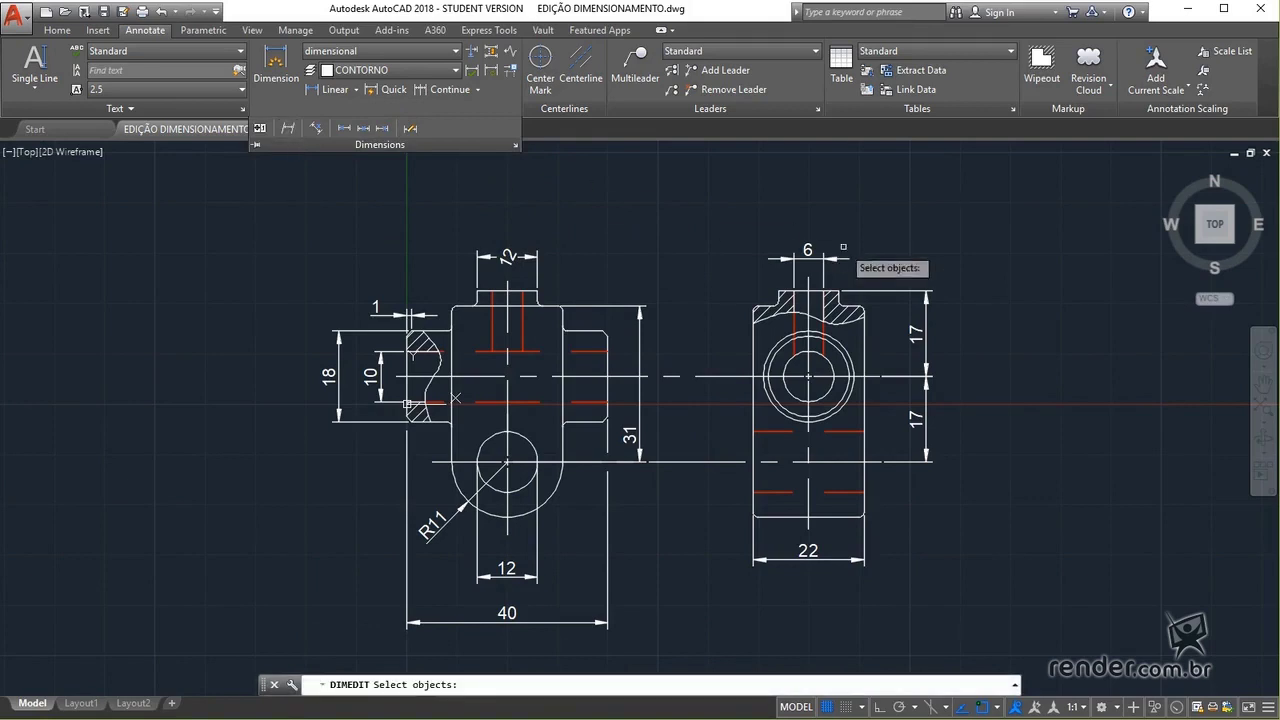
click(822, 266)
key(Return)
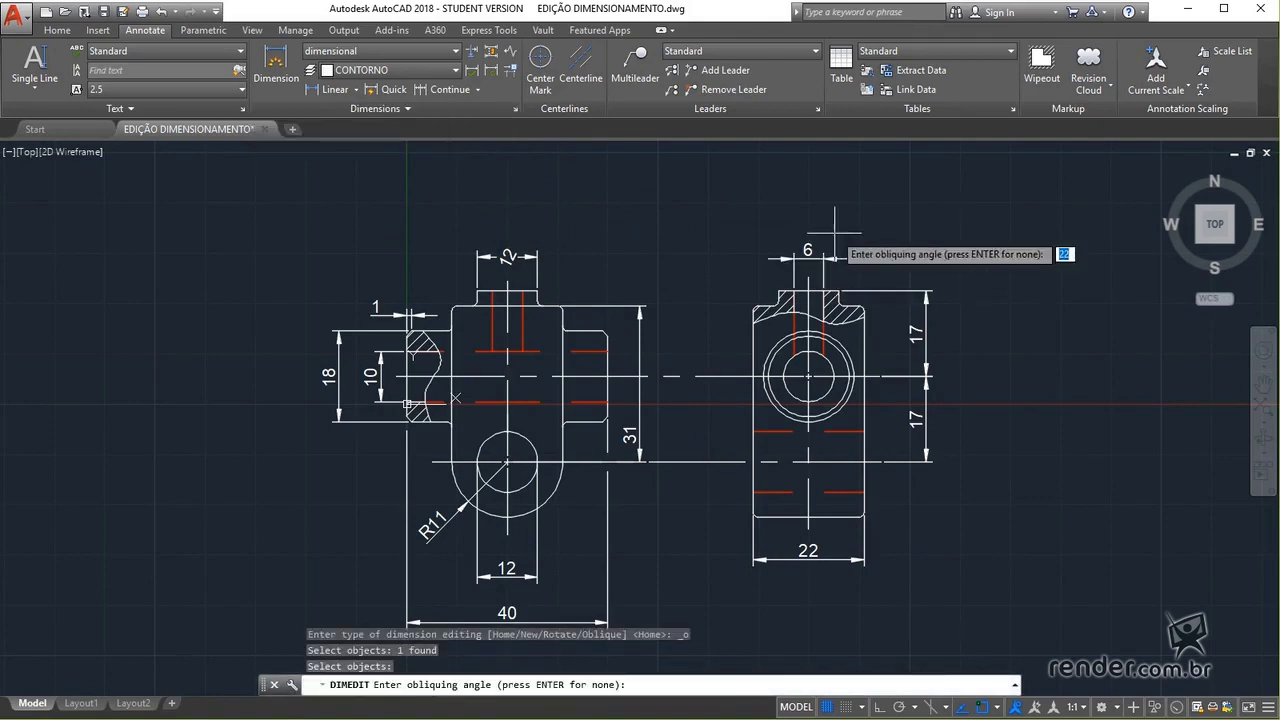
click(836, 229)
click(945, 201)
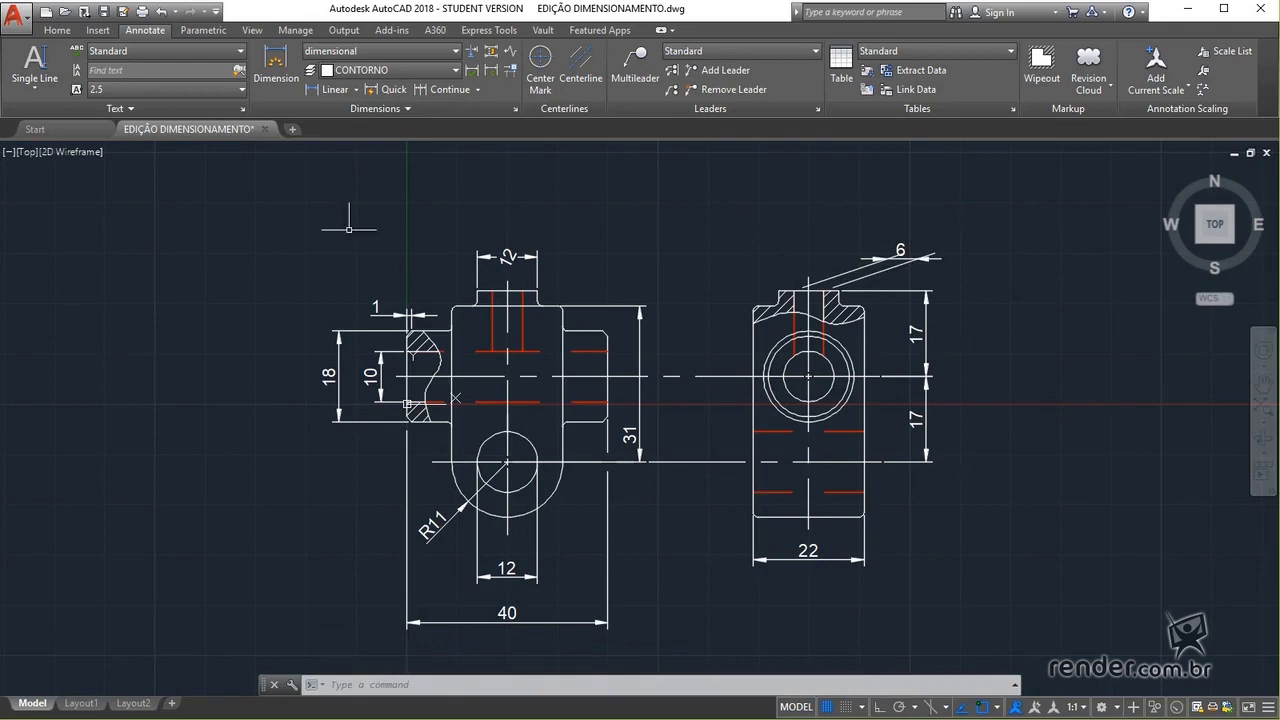
Step: Draw a closed orthogonal three-step outline in the empty area left of the part, about 123 wide and 56 high, with treads about 65, 24 and 33 long
click(478, 90)
middle_drag(108, 349, 860, 354)
click(57, 30)
click(18, 68)
click(141, 309)
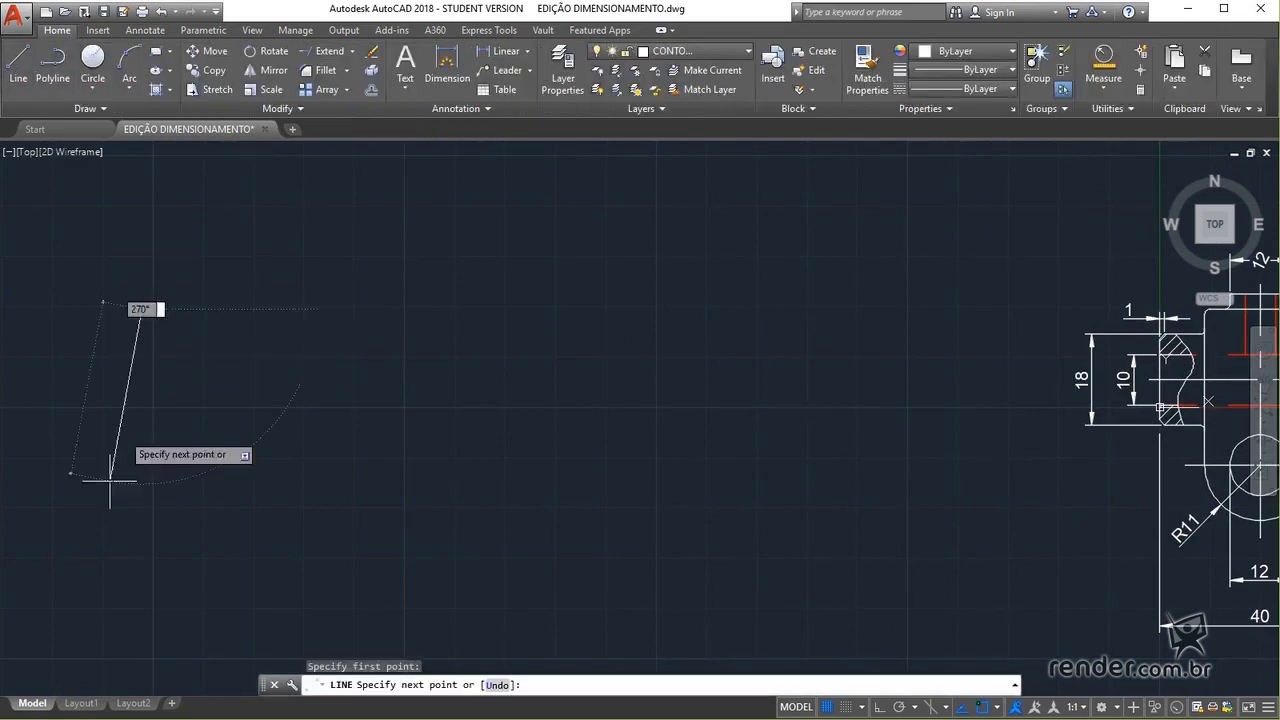
click(879, 708)
click(470, 309)
click(470, 375)
click(591, 377)
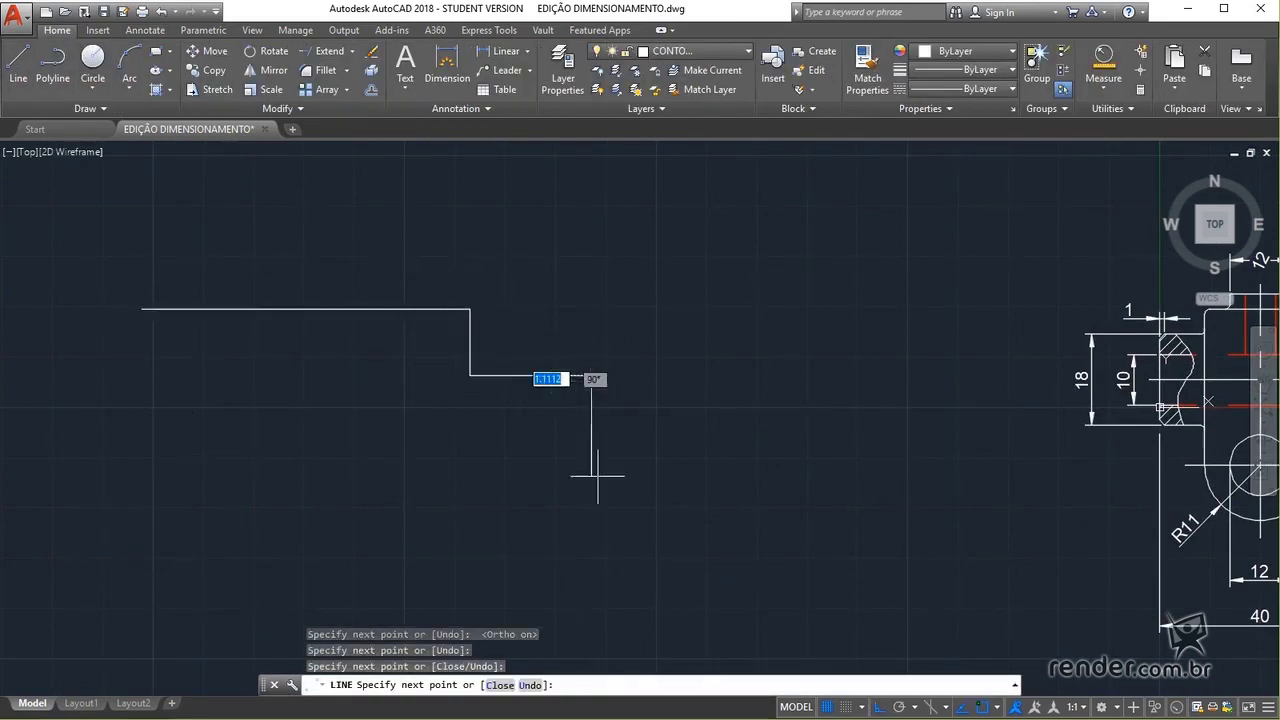
click(591, 487)
click(759, 487)
click(759, 588)
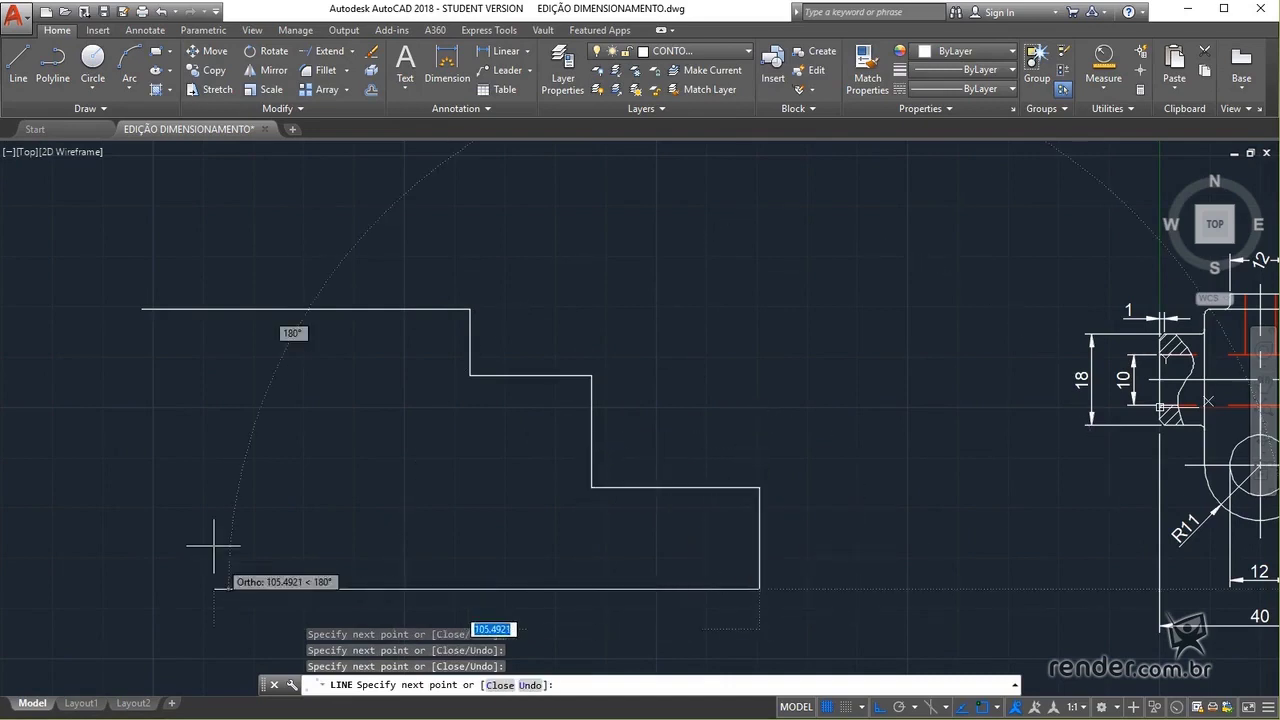
click(145, 430)
text(c)
key(Return)
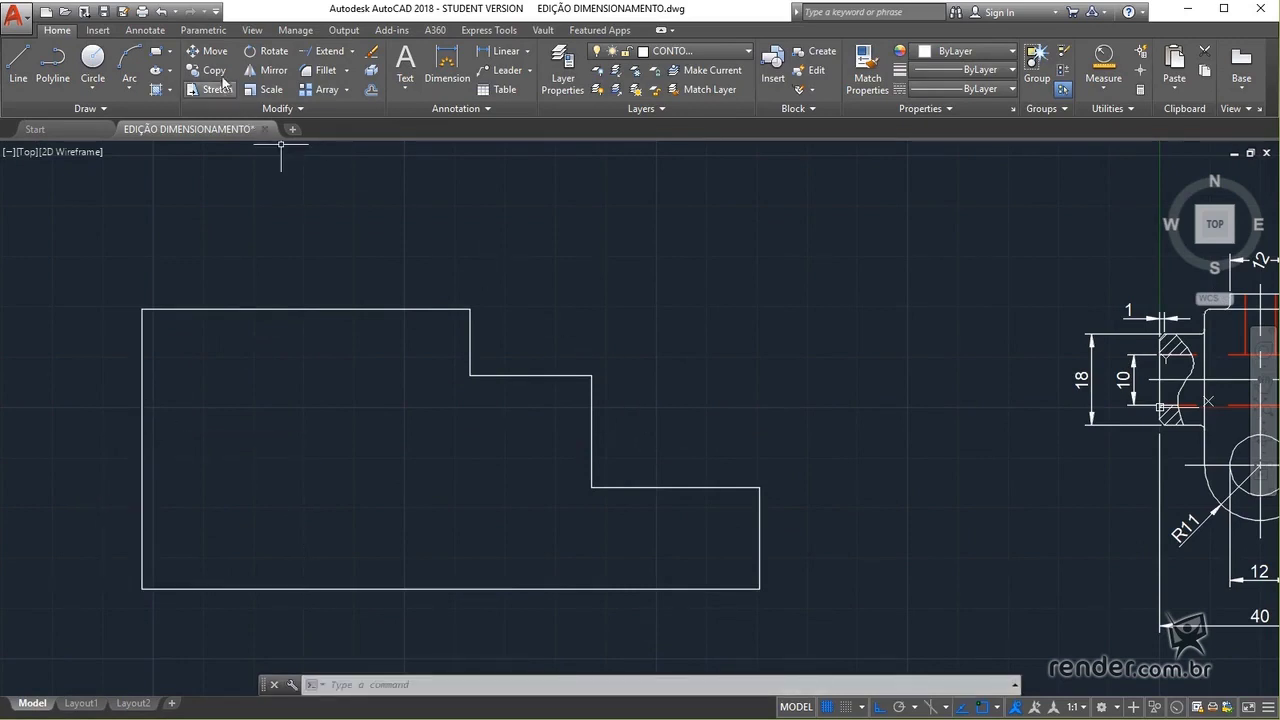
Step: Dimension the length of the stepped outline's uppermost edge, placing the dimension line above the profile
click(146, 34)
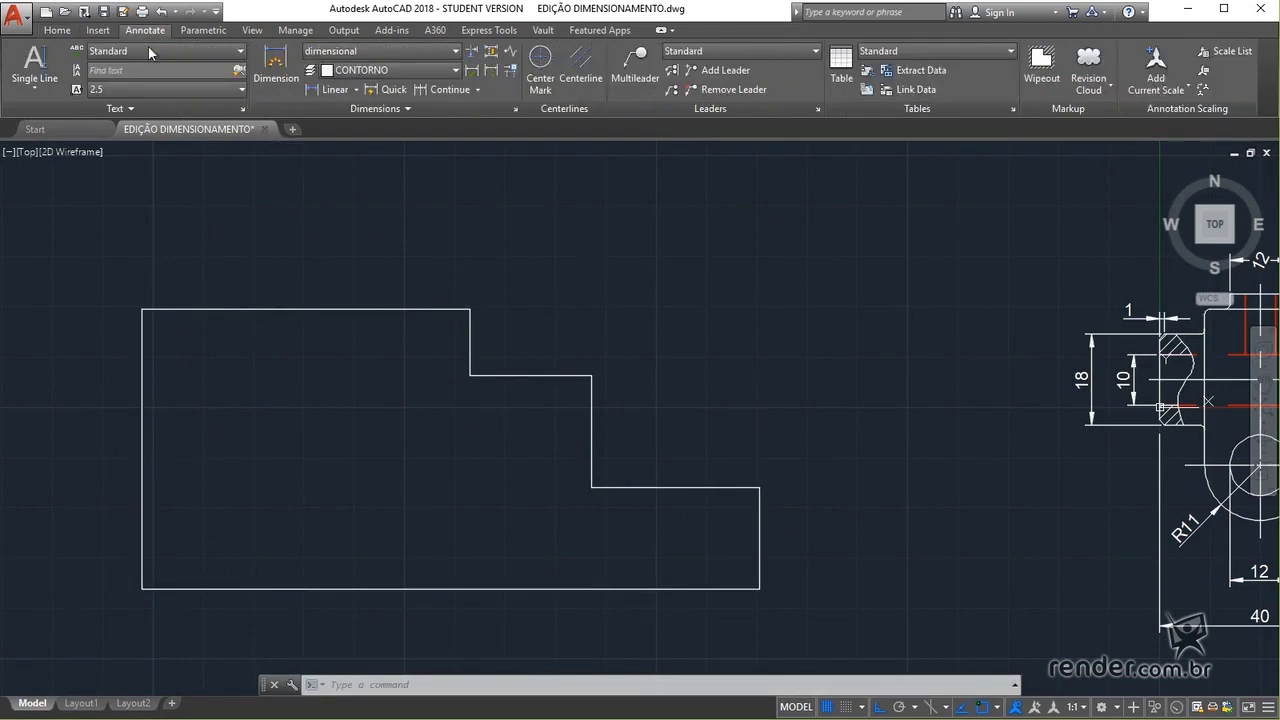
click(275, 65)
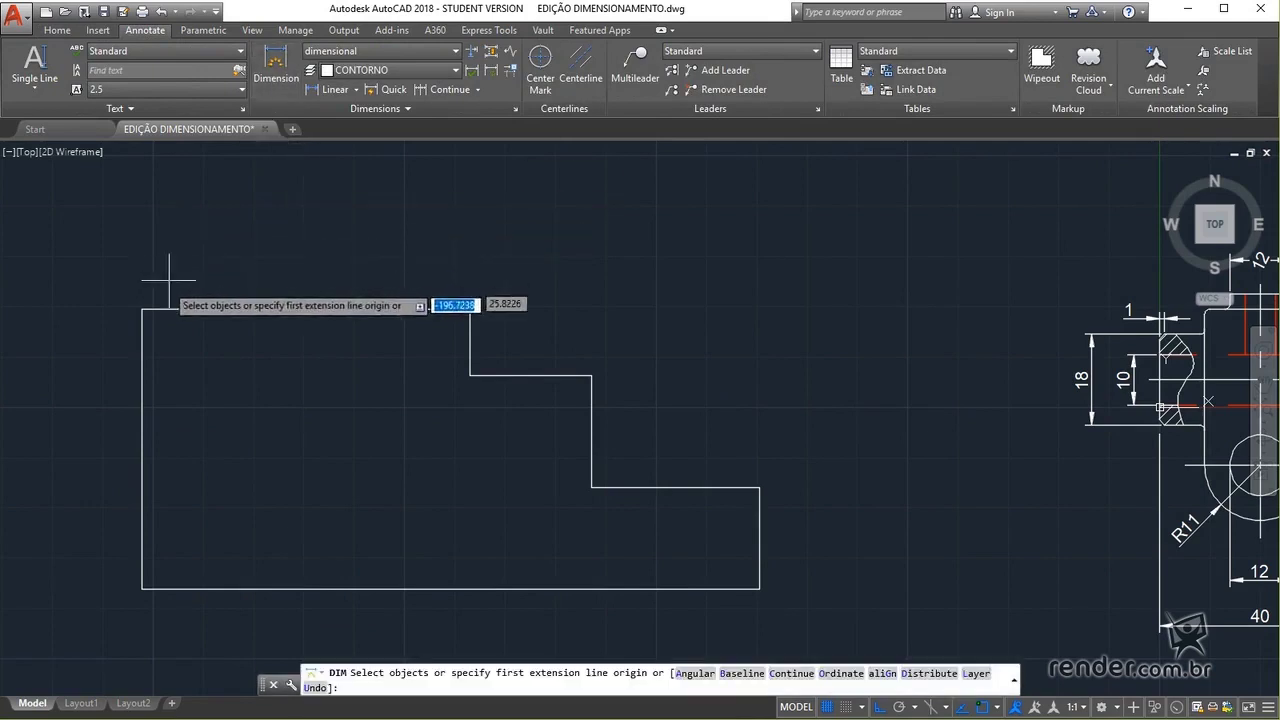
click(142, 309)
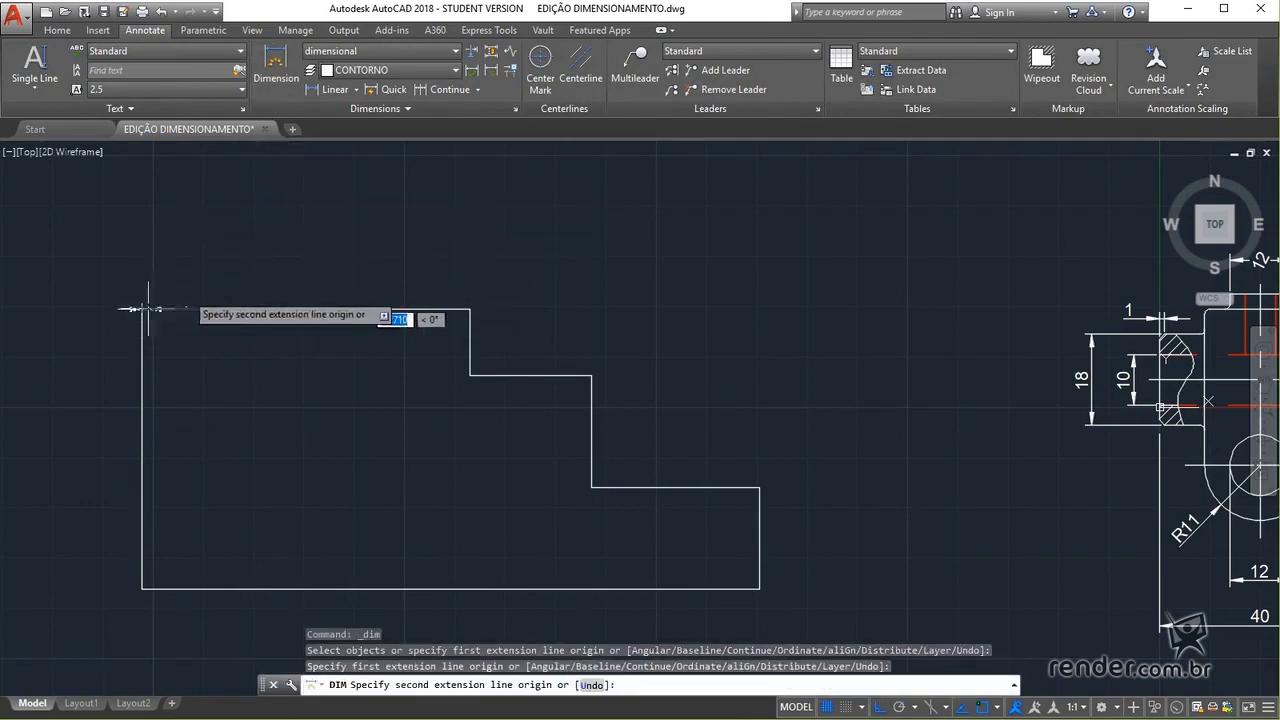
click(471, 310)
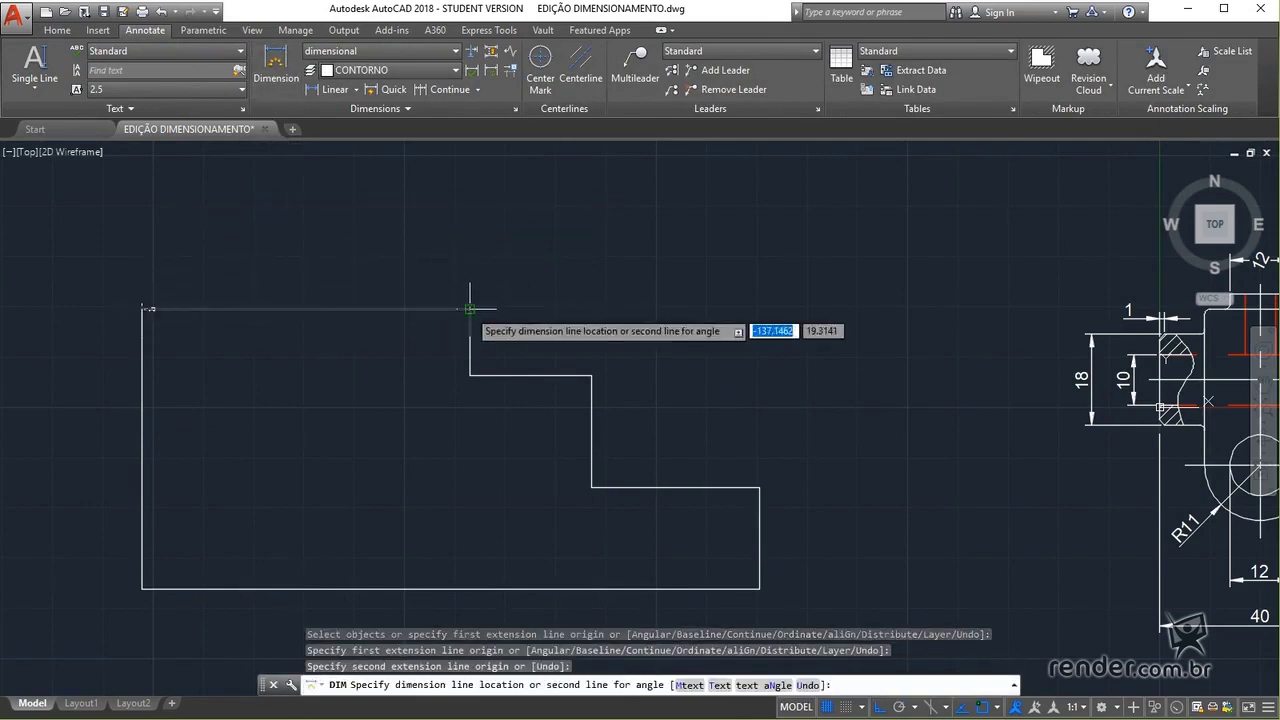
click(461, 222)
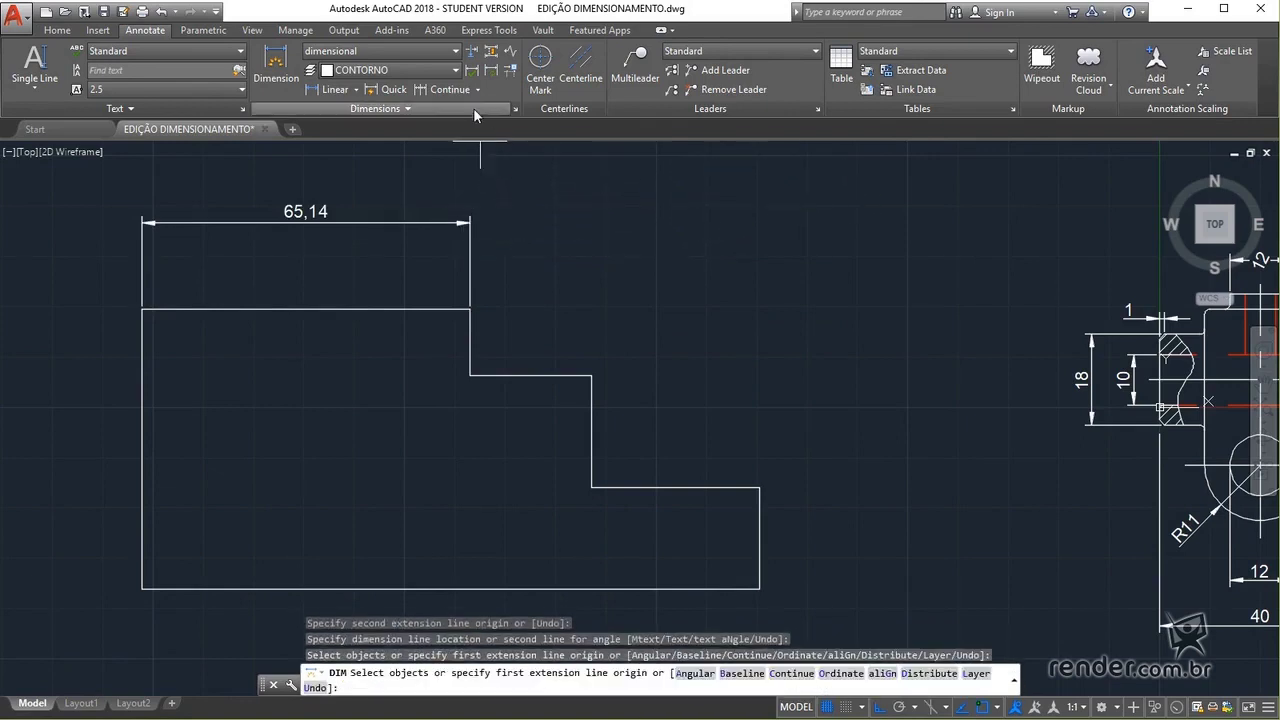
Step: Continue the horizontal dimension chain from the uppermost edge to the outer corners of the middle and lowest steps
click(450, 90)
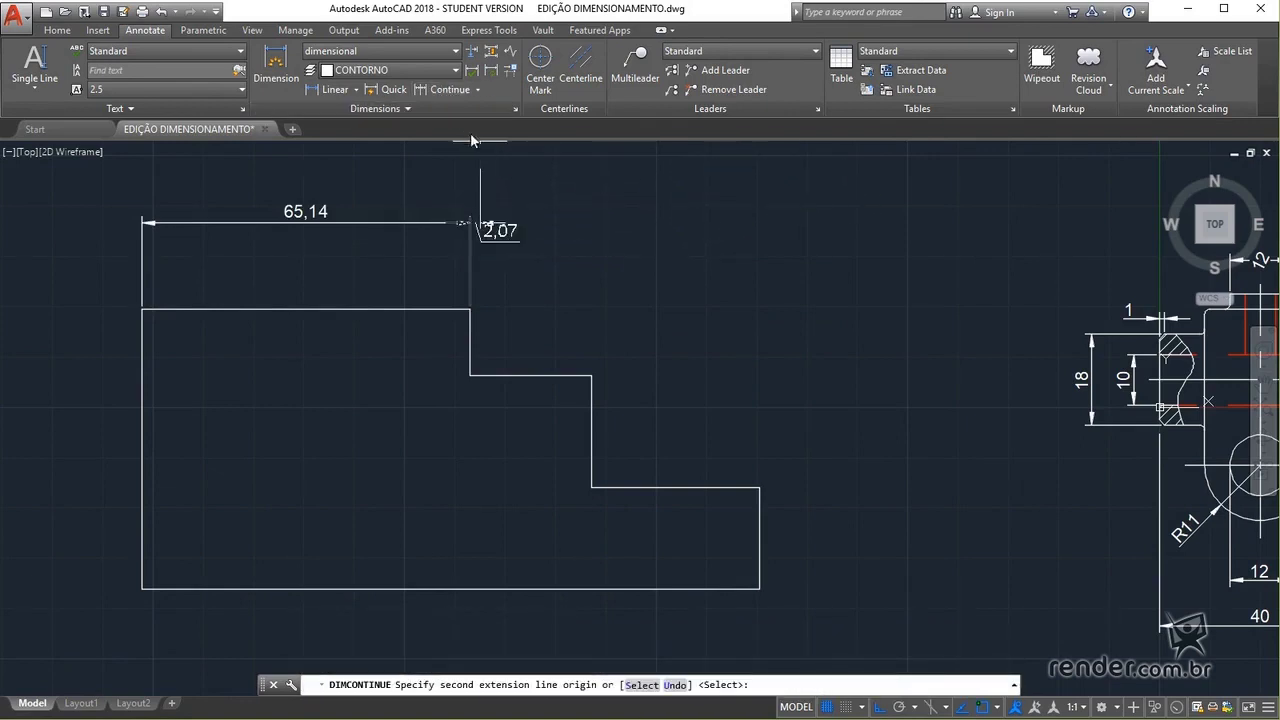
click(591, 375)
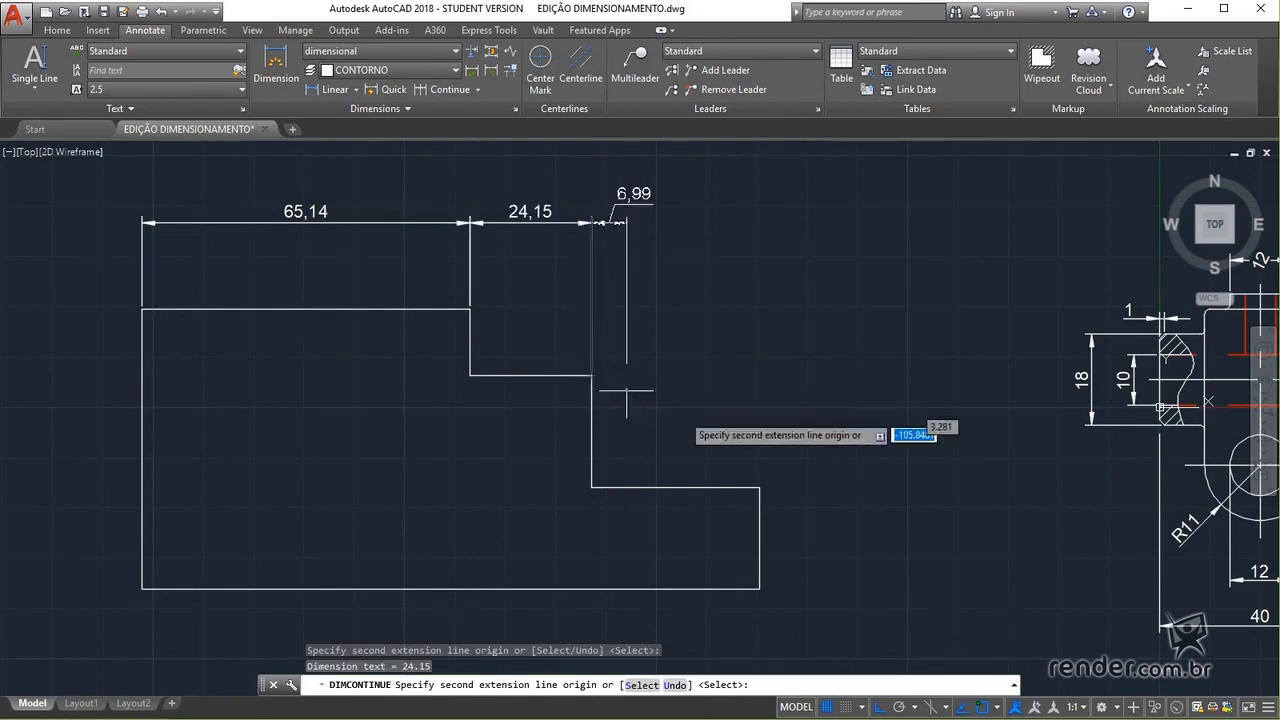
click(759, 488)
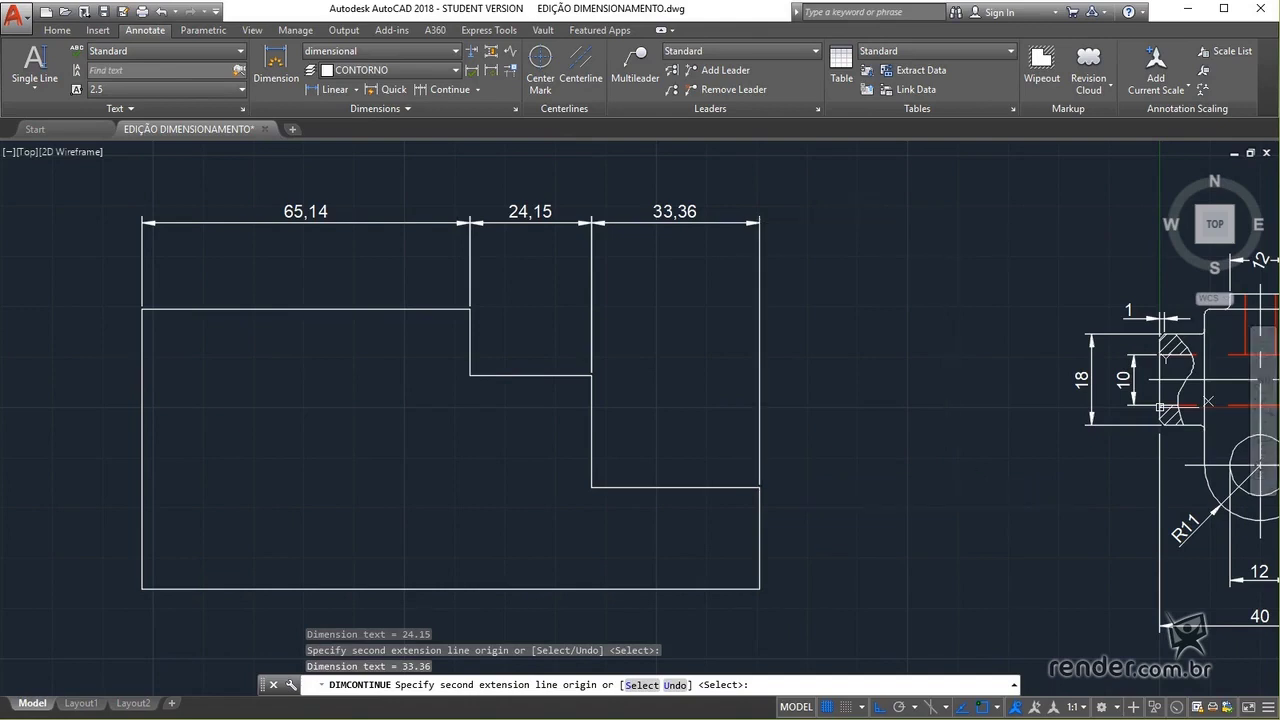
key(Escape)
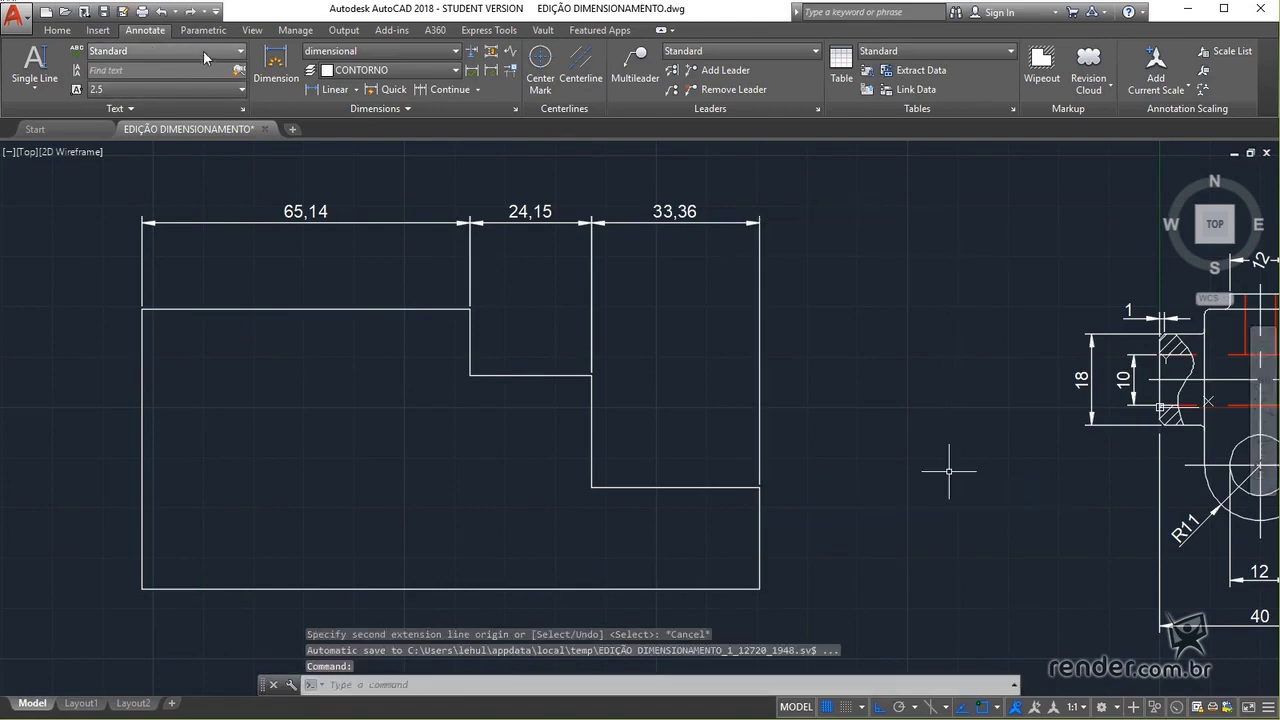
Step: Dimension the height of the lowest step from the outline's bottom right corner, placing the dimension line right of the profile
click(273, 75)
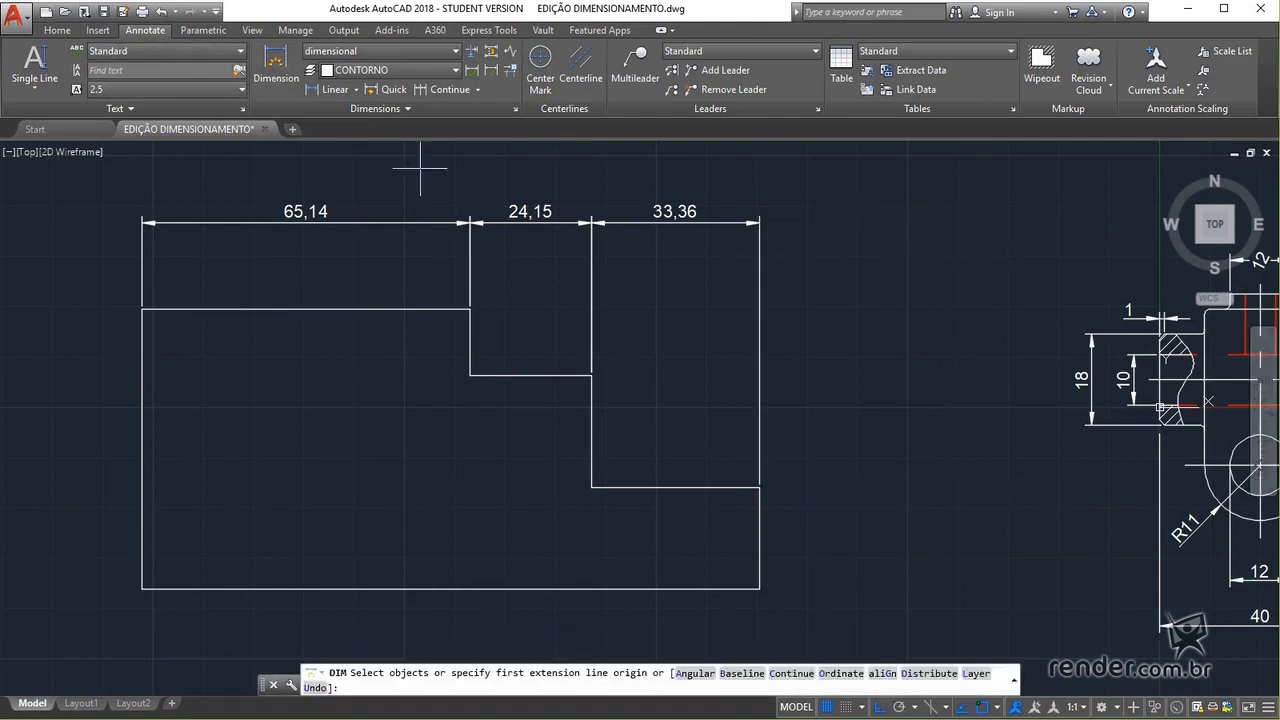
click(759, 588)
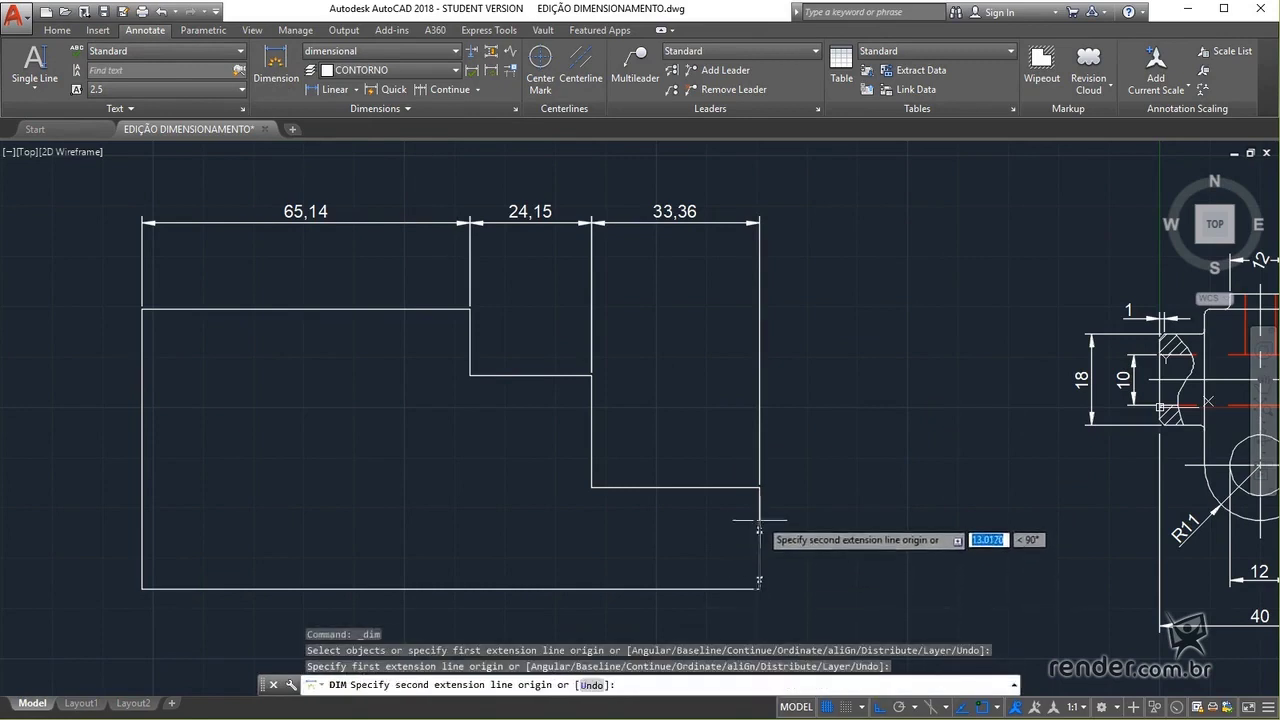
click(759, 488)
click(838, 525)
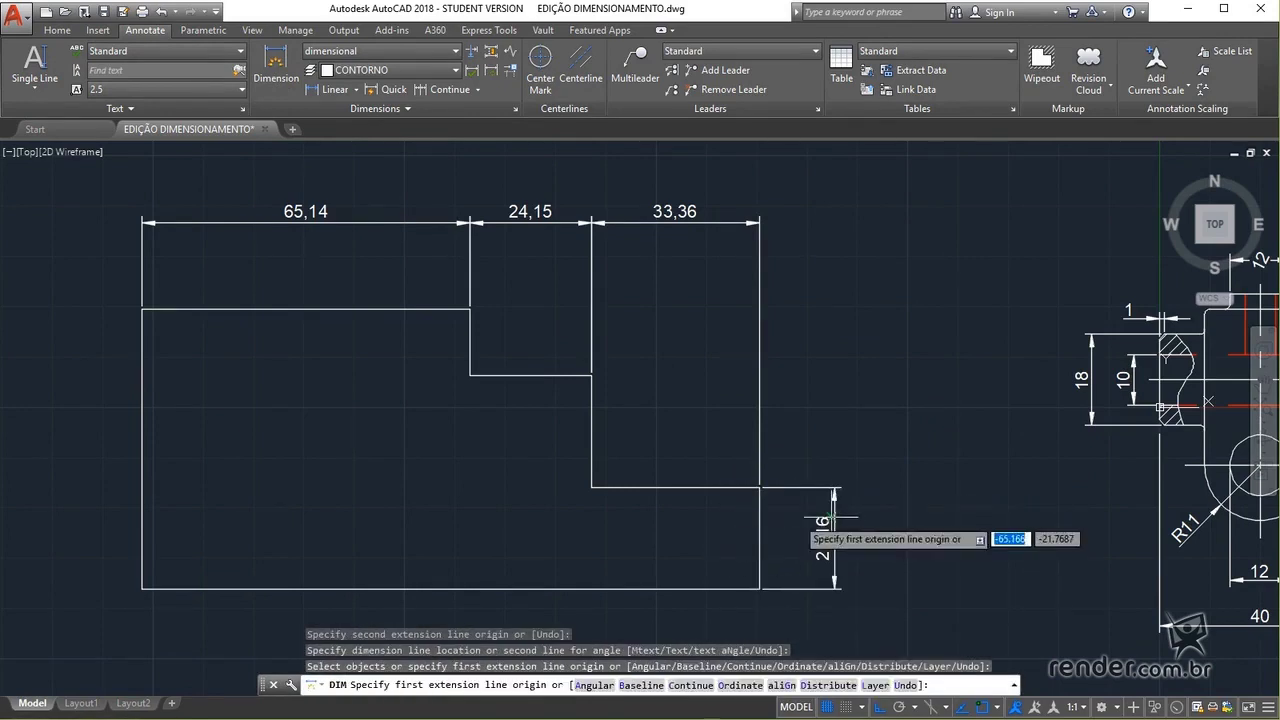
Step: Add baseline dimensions from the outline's bottom edge to the middle step and to the uppermost edge
click(478, 89)
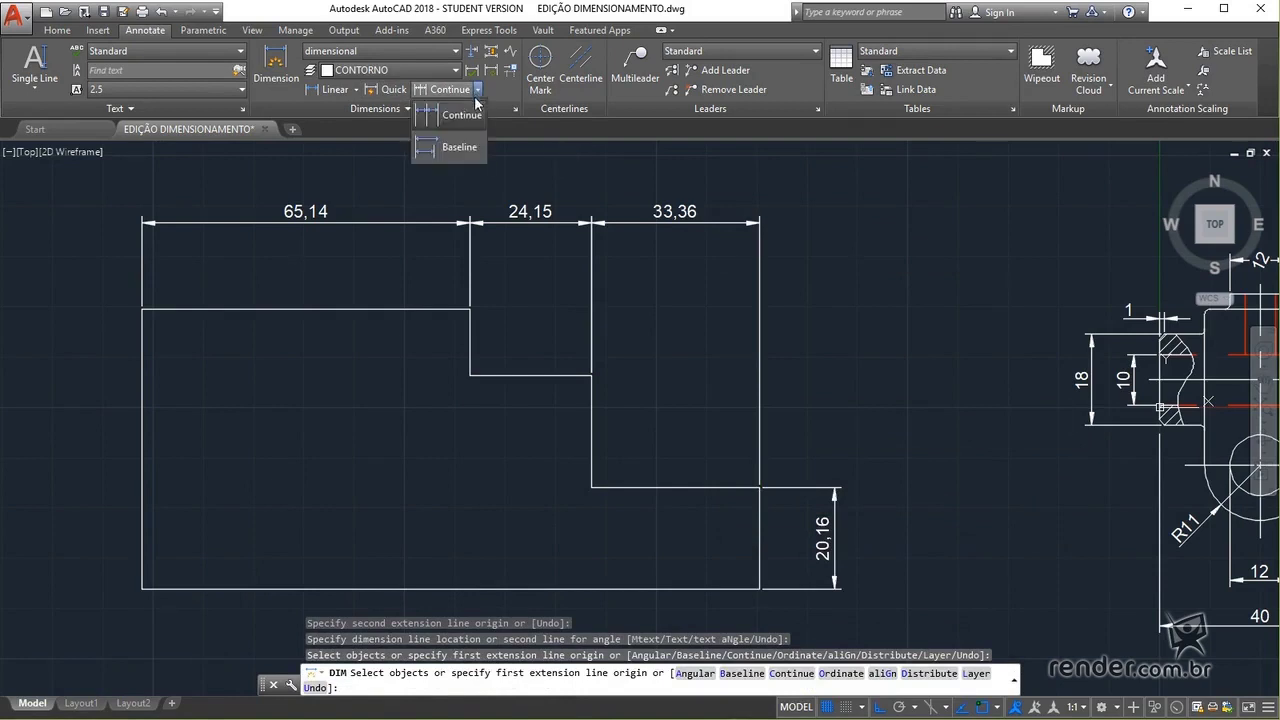
click(462, 150)
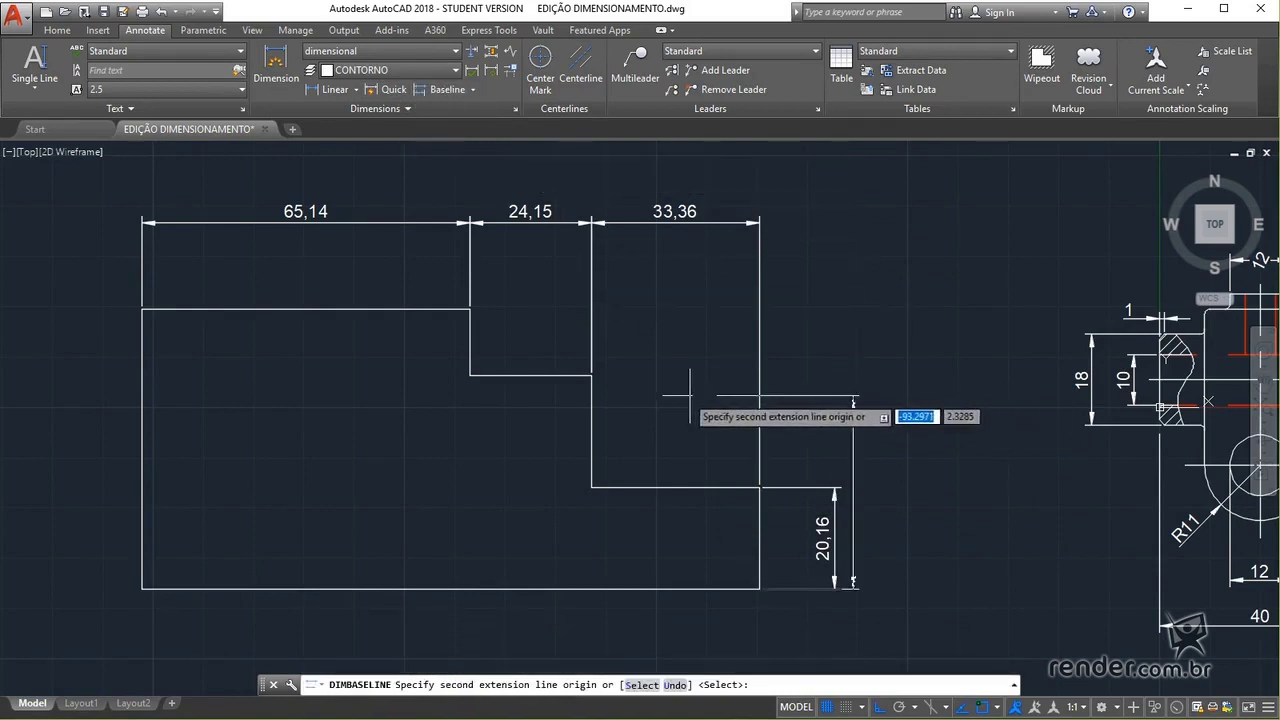
click(588, 376)
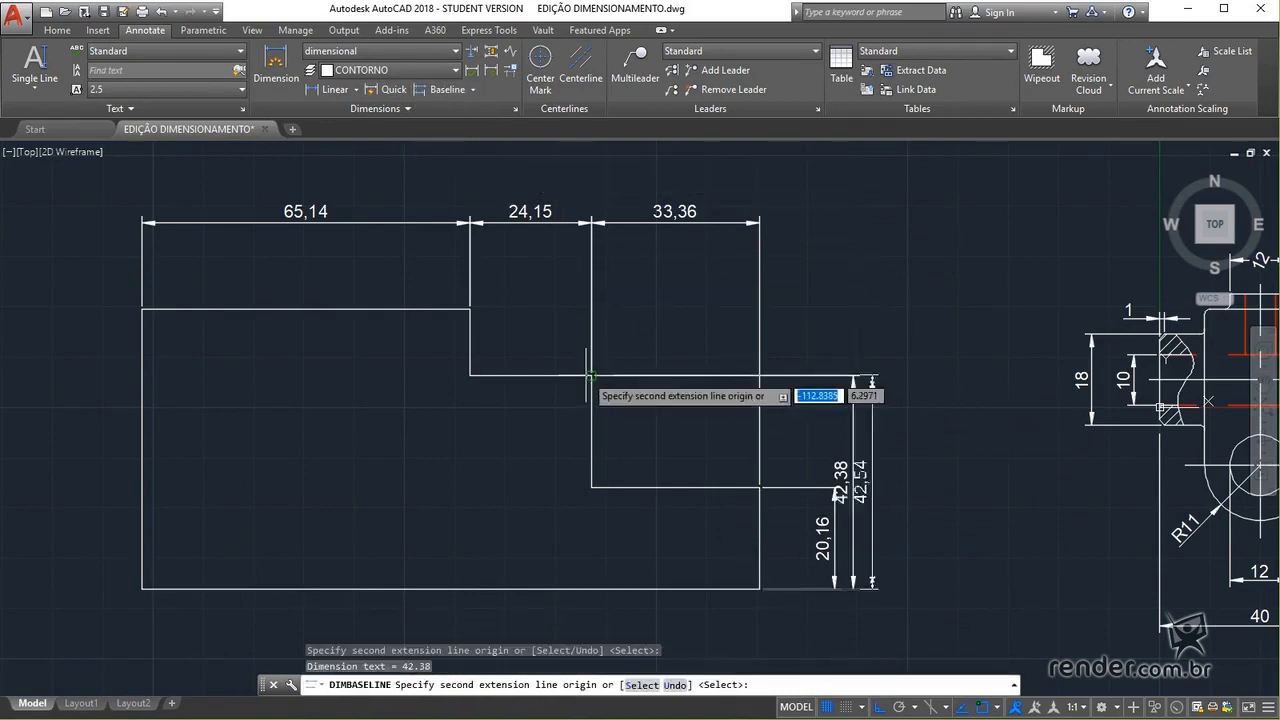
click(470, 309)
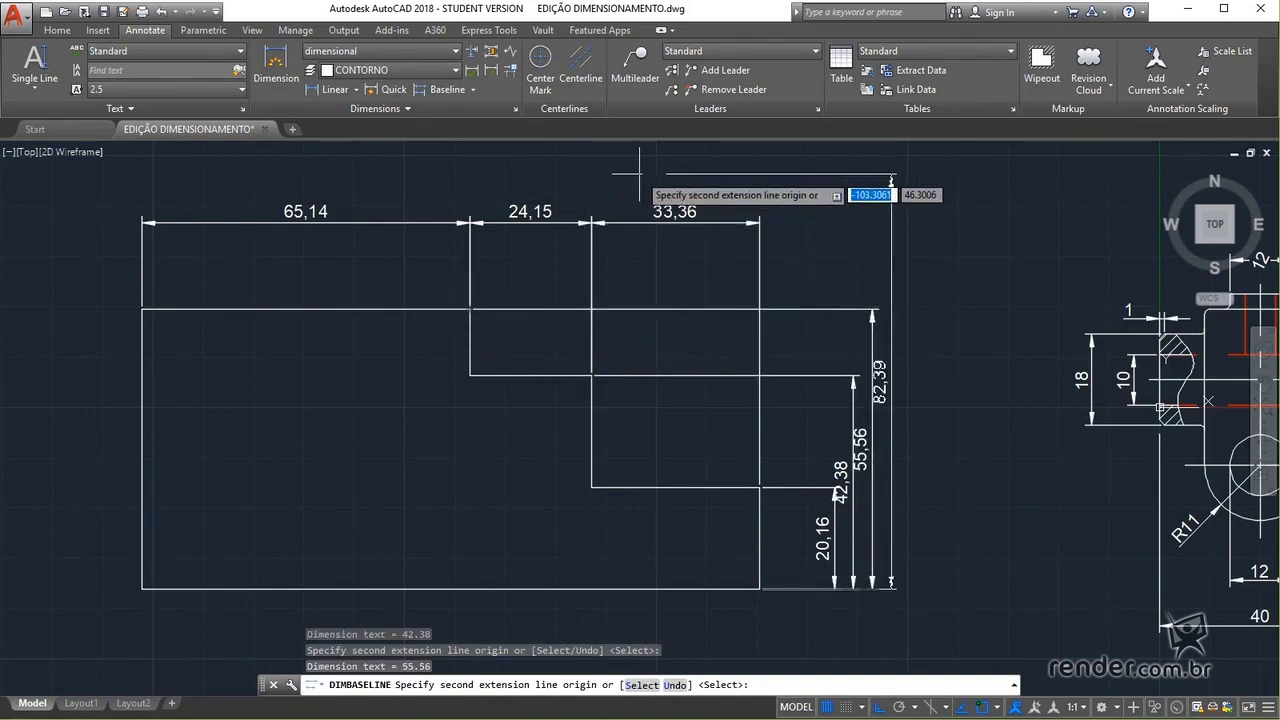
key(Escape)
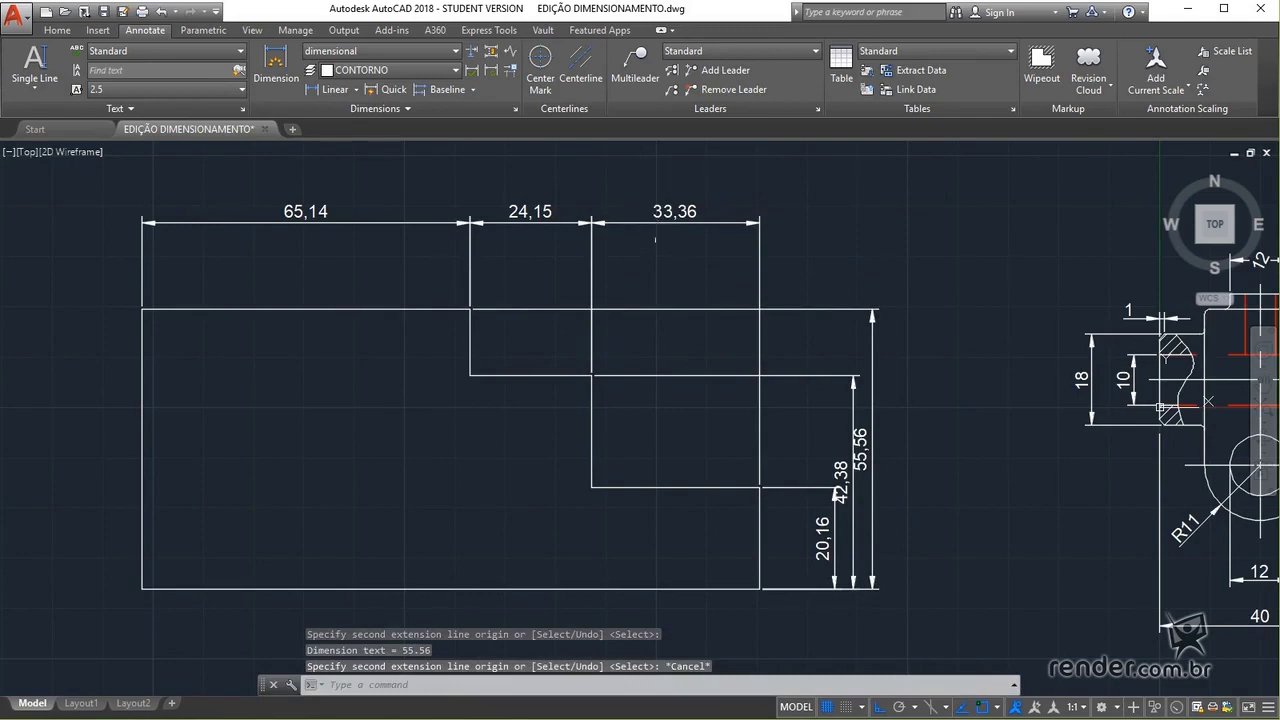
Step: Insert a diameter symbol before the text of the 12 dimension below the front view's circle
middle_drag(942, 432, 263, 400)
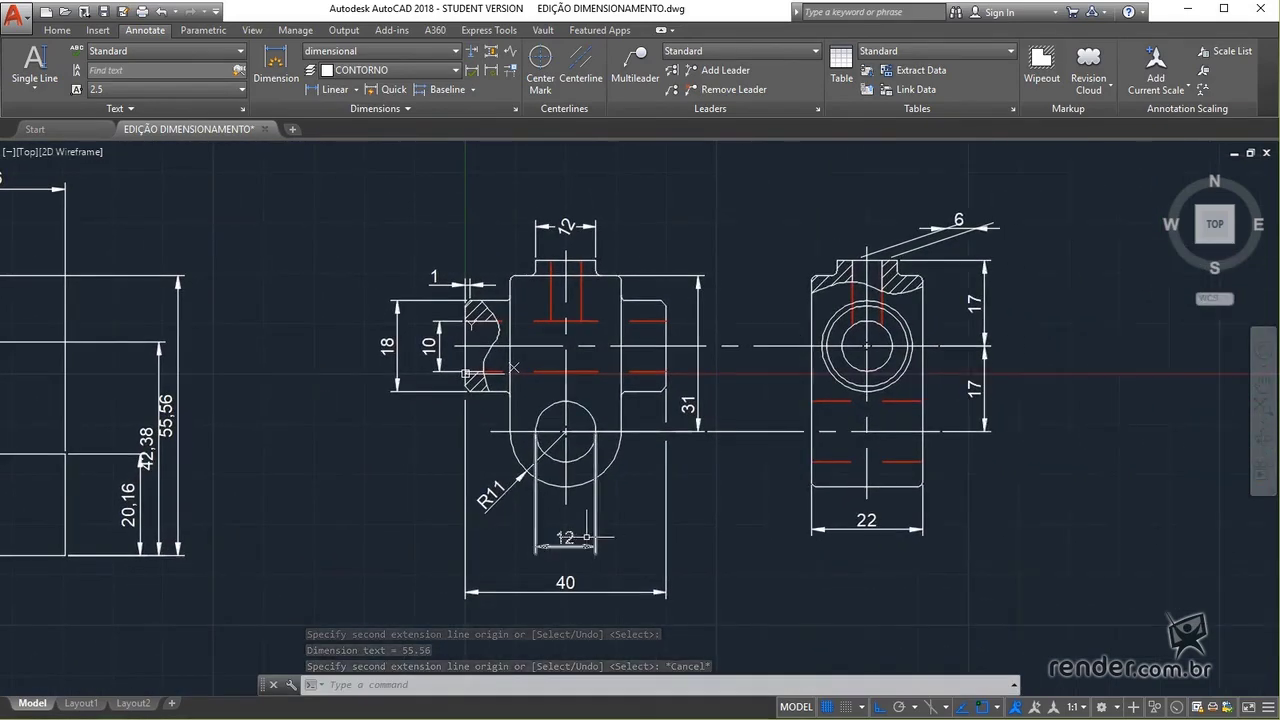
click(566, 537)
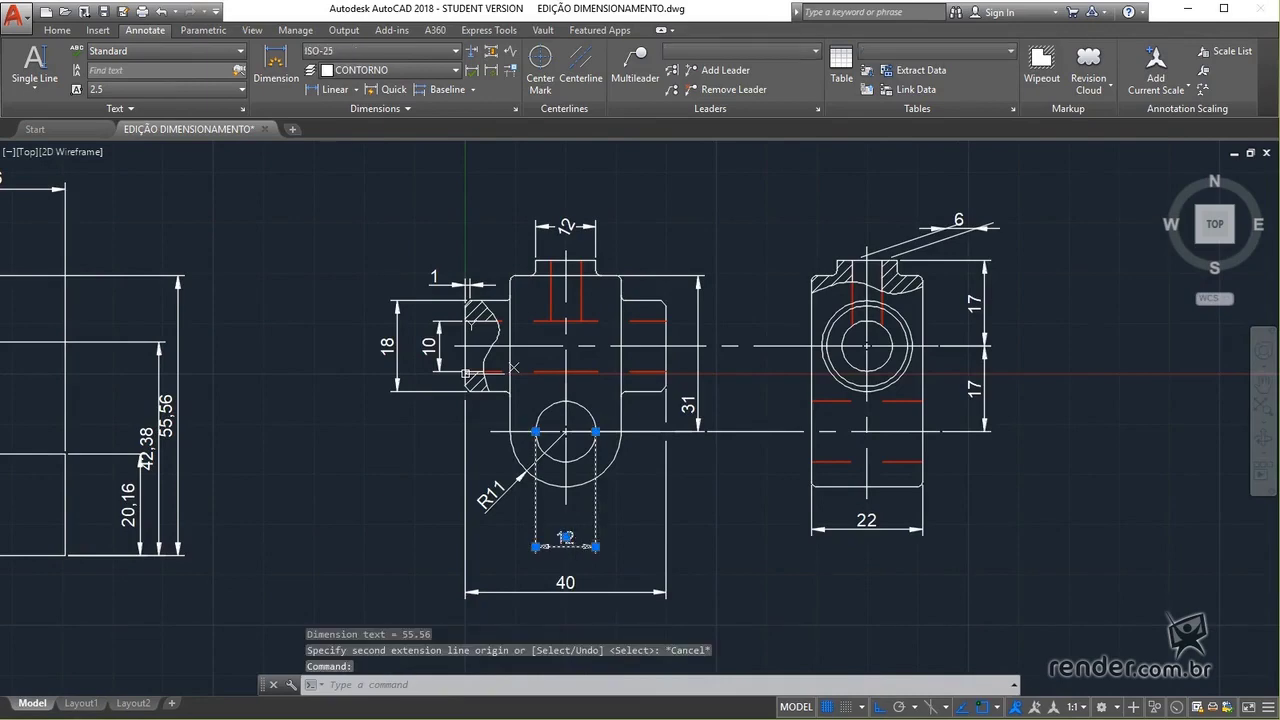
double_click(566, 537)
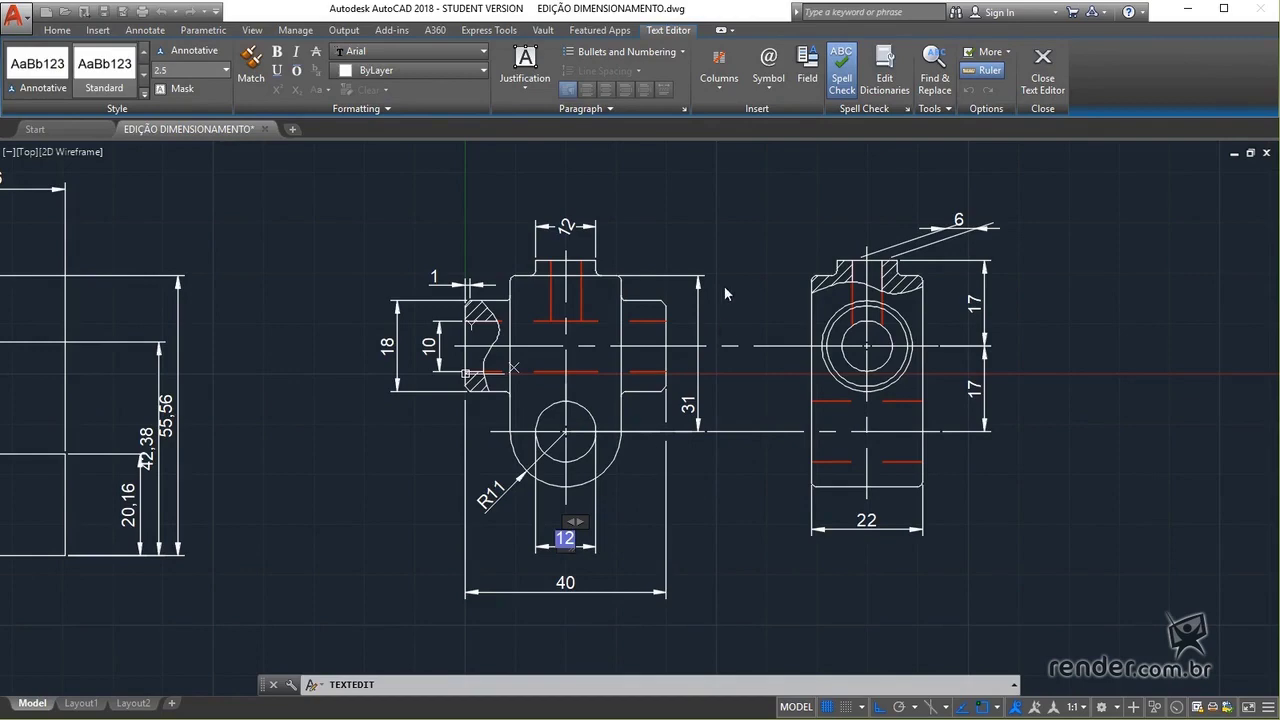
click(766, 72)
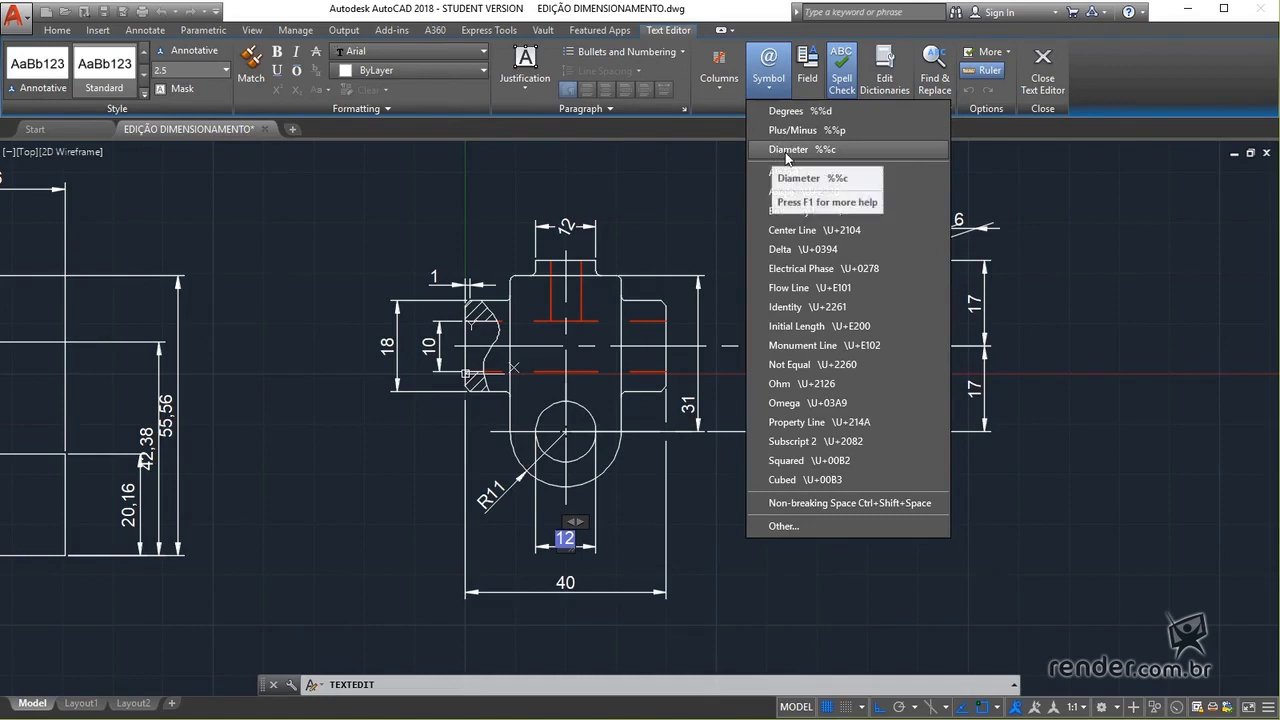
click(774, 151)
click(738, 559)
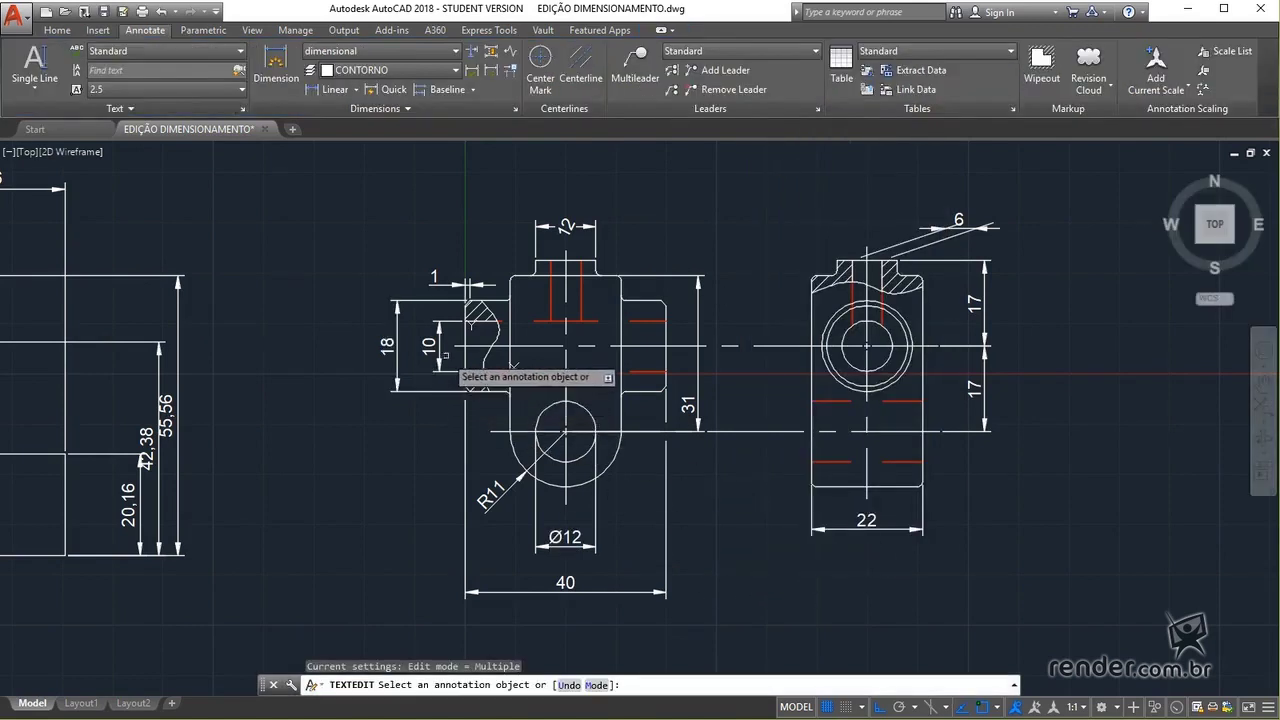
Step: Append the tolerance text h7 to the vertical 10 dimension on the left side of the front view
click(438, 356)
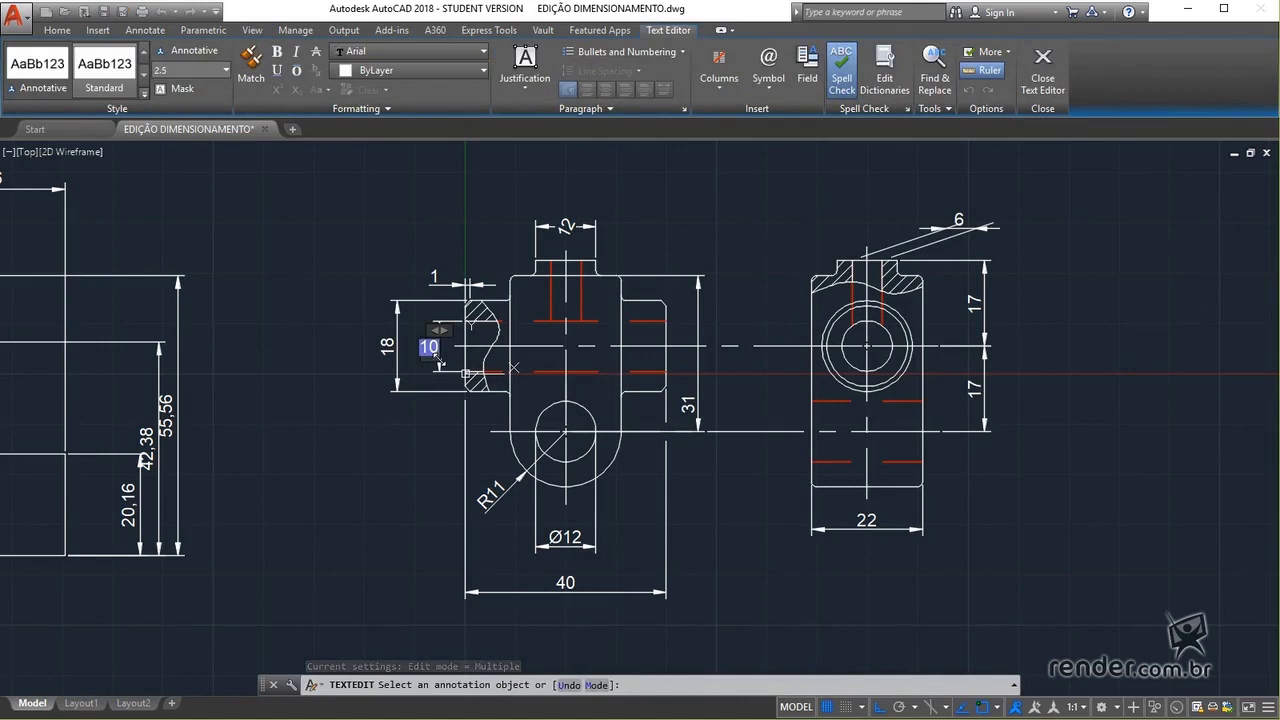
text(h7)
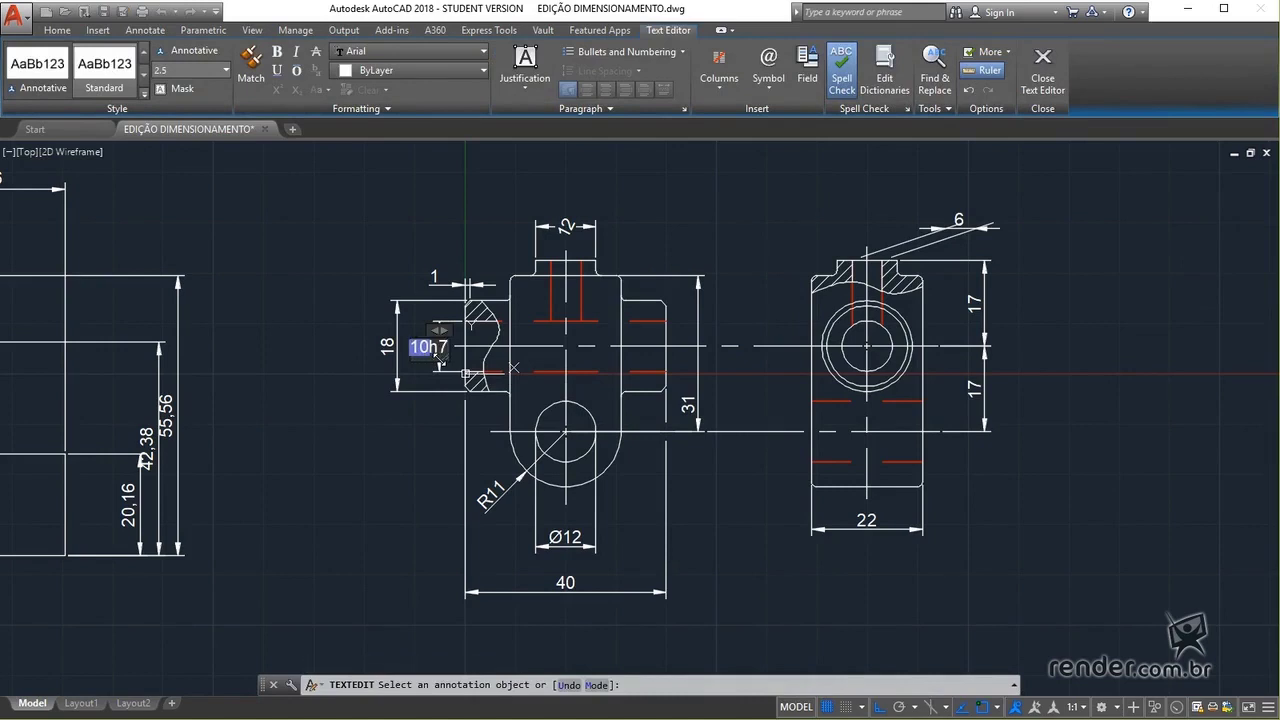
click(398, 480)
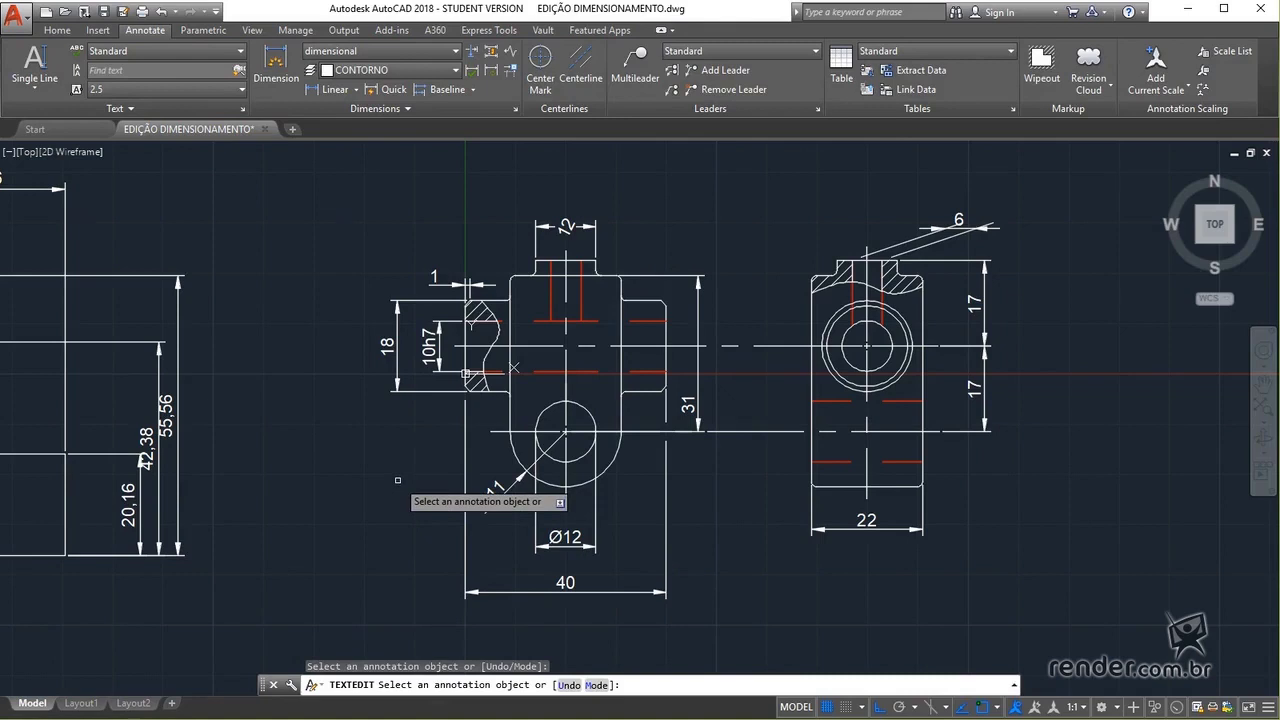
key(Escape)
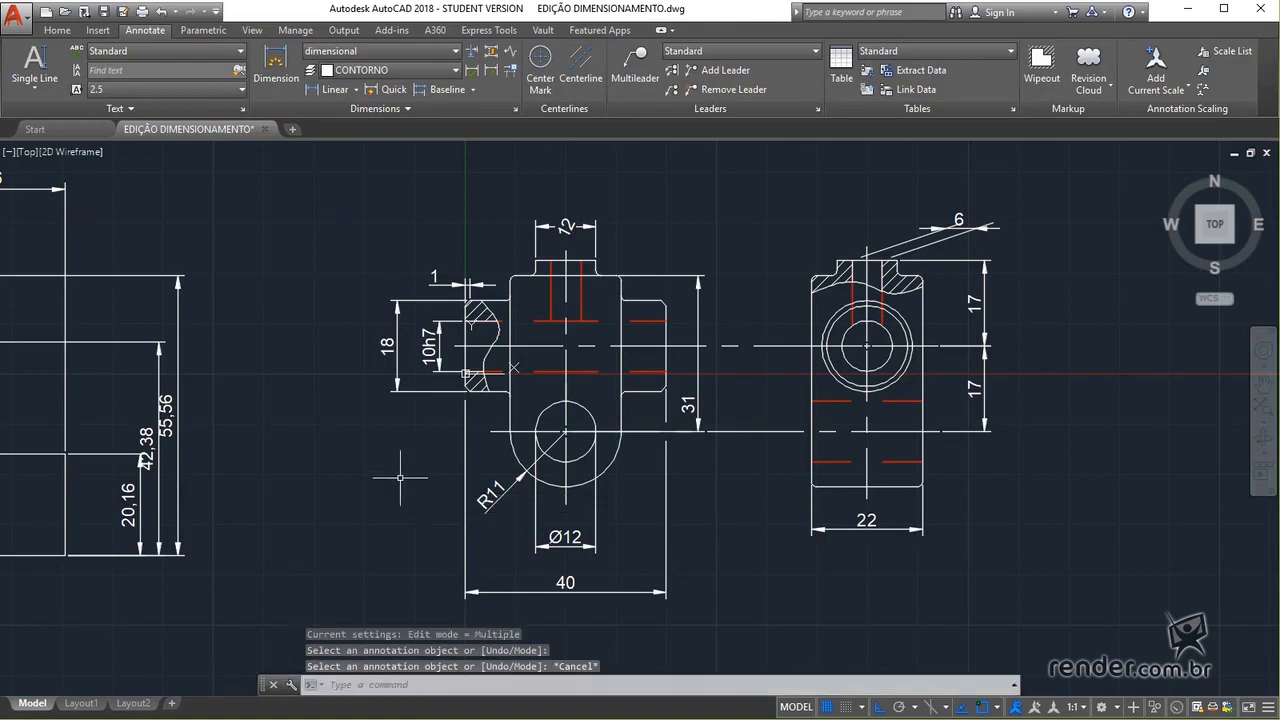